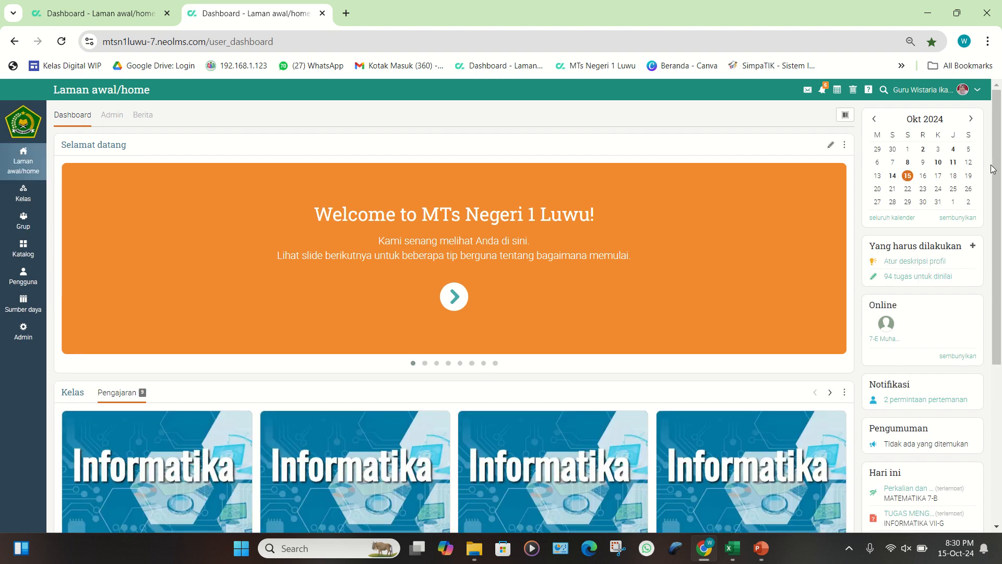
Step: Open the analytics of the quiz UK : BAB 1 dan BAB 2 in the INFORMATIKA VII-E class
{"action": "left_click_drag", "start_coordinate": [993, 169], "coordinate": [1000, 323]}
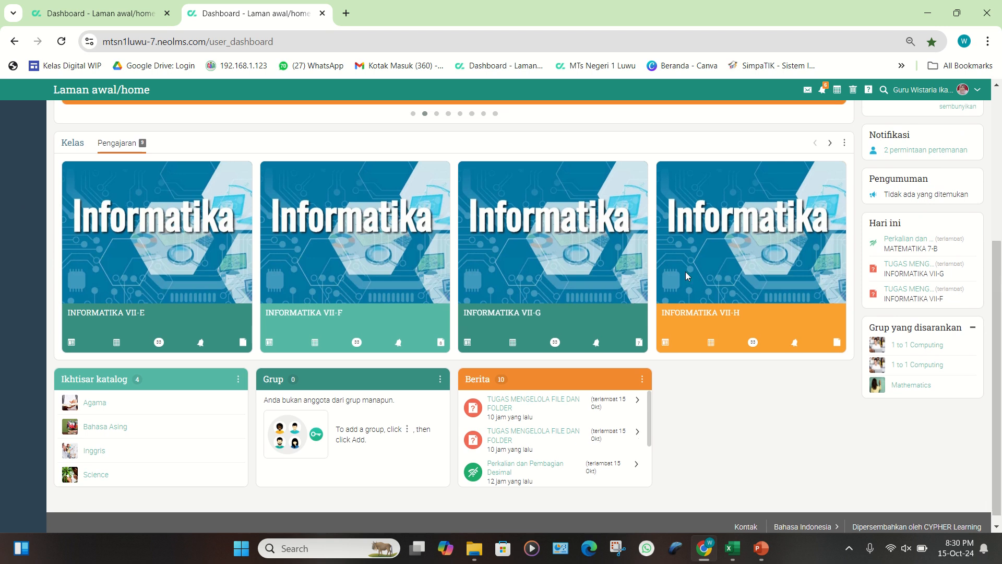
{"action": "left_click", "coordinate": [164, 225]}
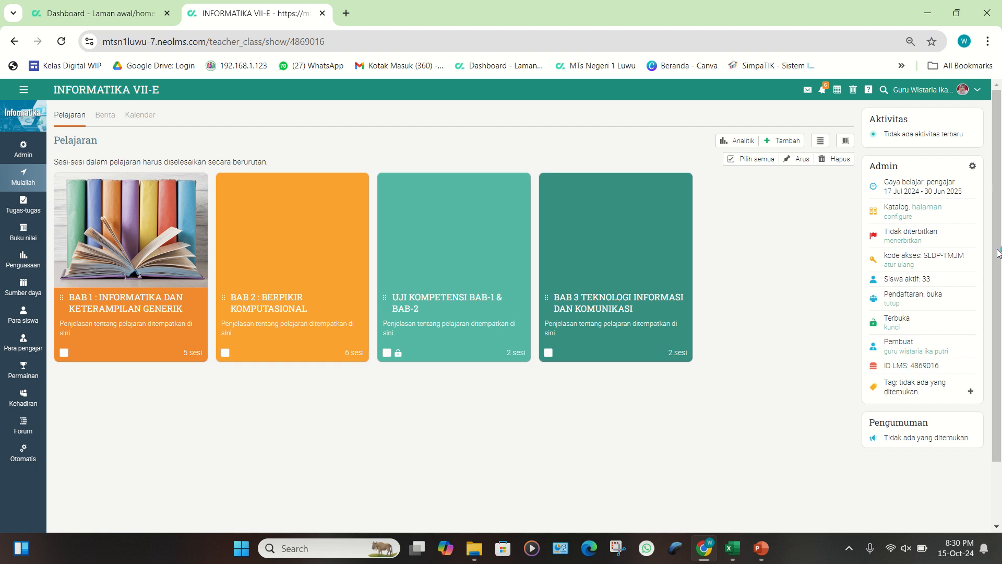
{"action": "left_click", "coordinate": [418, 302]}
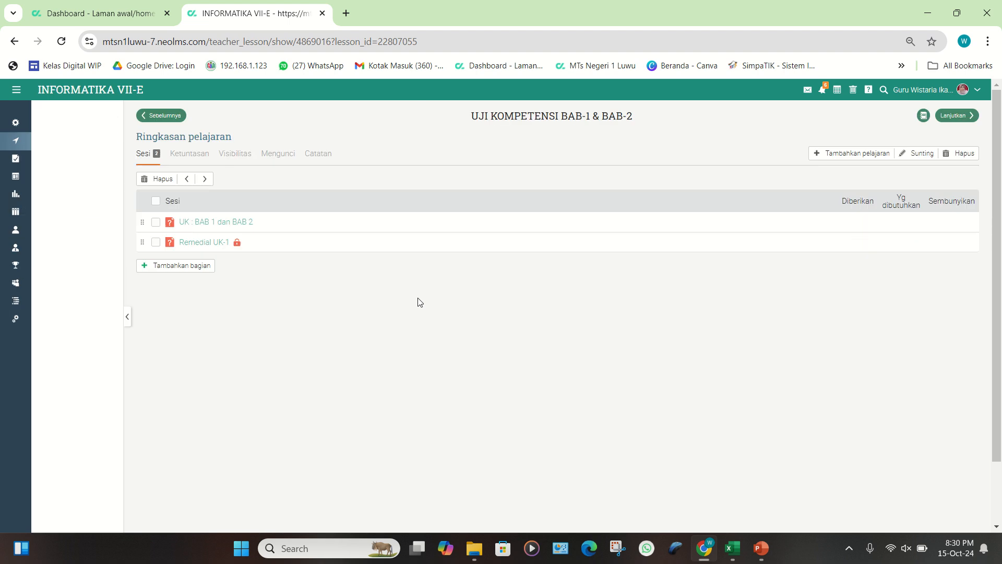
{"action": "left_click", "coordinate": [202, 225]}
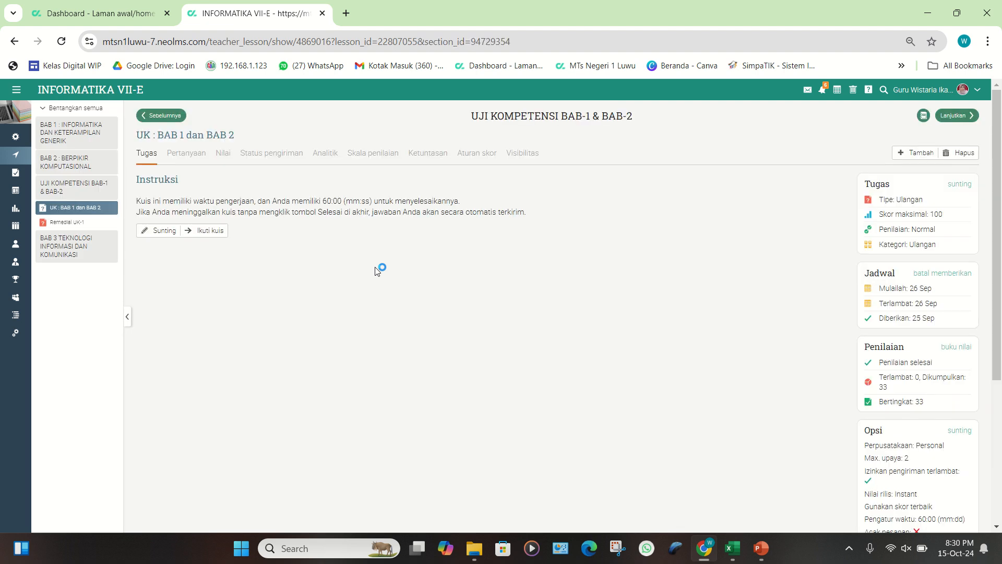
{"action": "left_click", "coordinate": [327, 153]}
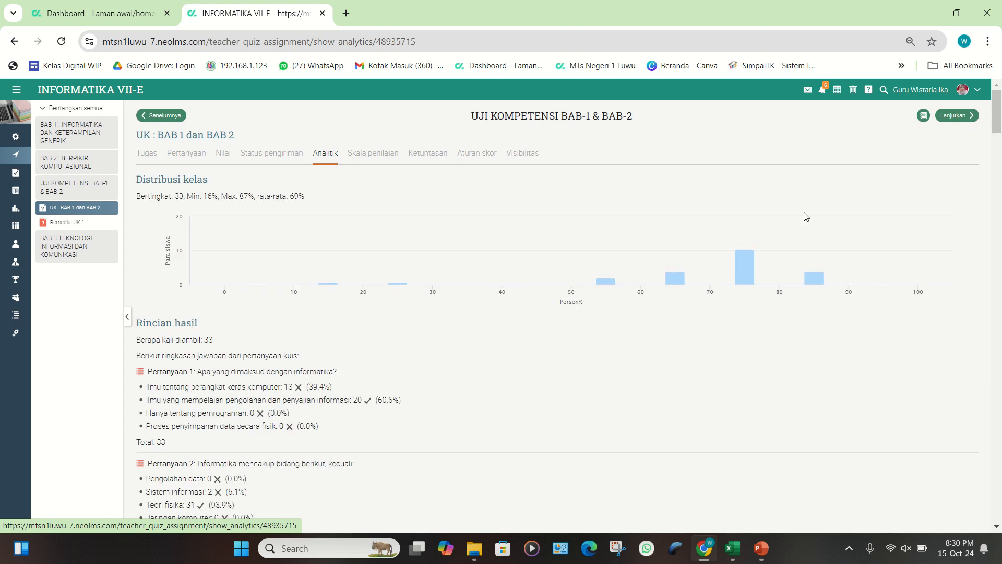
Step: Export the quiz analytics and start downloading the file from the link in the export notification
{"action": "left_click_drag", "start_coordinate": [1001, 151], "coordinate": [1000, 538]}
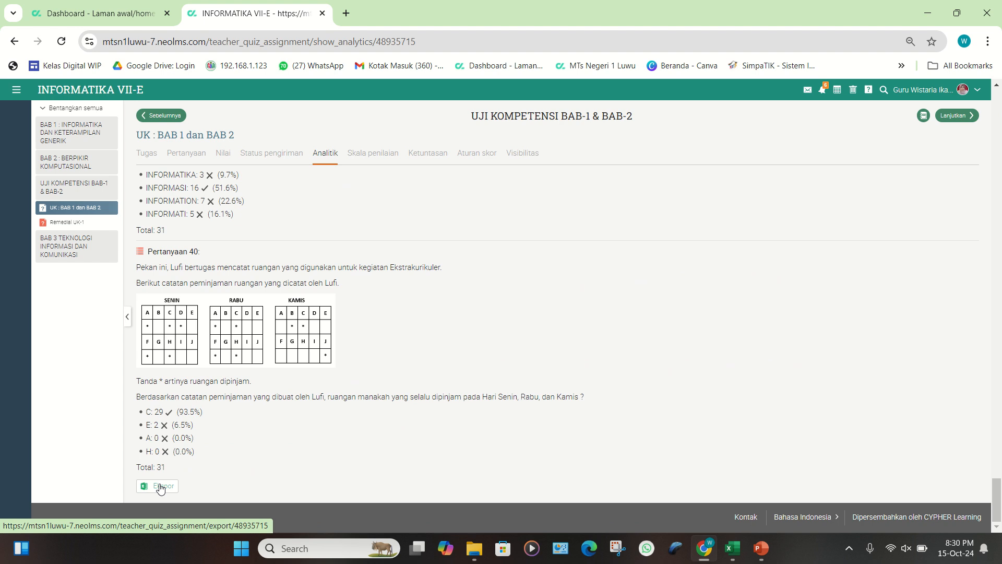
{"action": "left_click", "coordinate": [160, 487]}
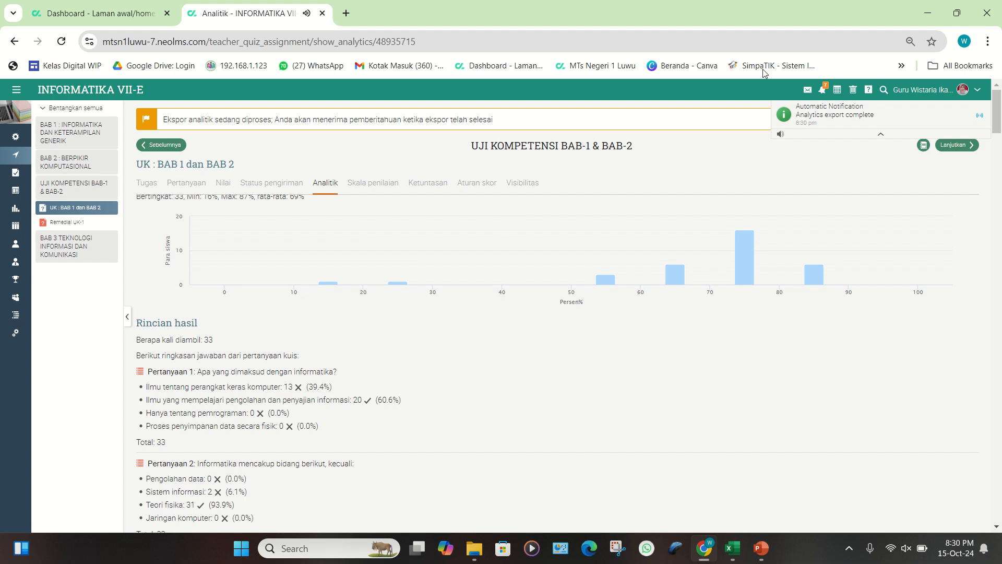
{"action": "left_click", "coordinate": [814, 116]}
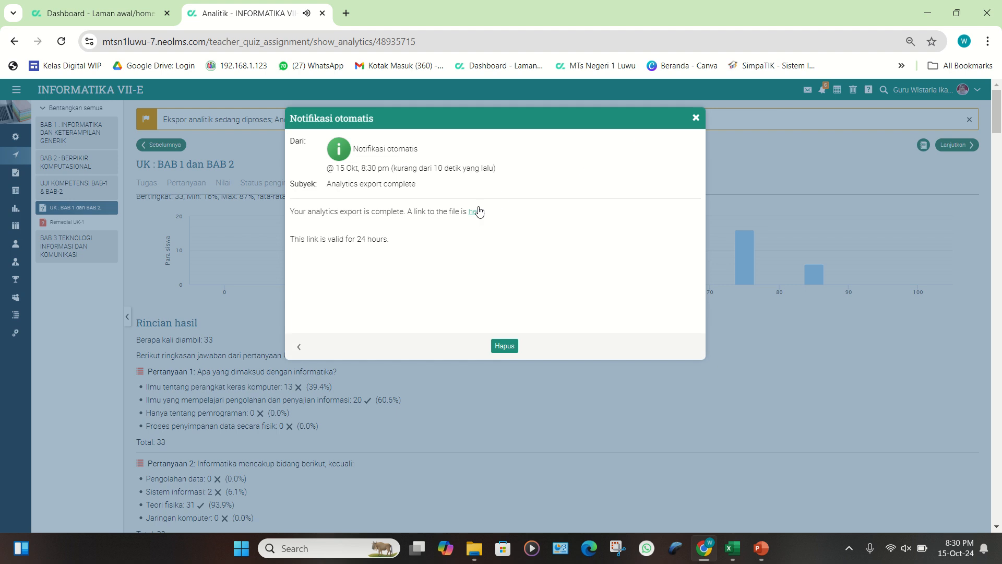
{"action": "left_click", "coordinate": [476, 212]}
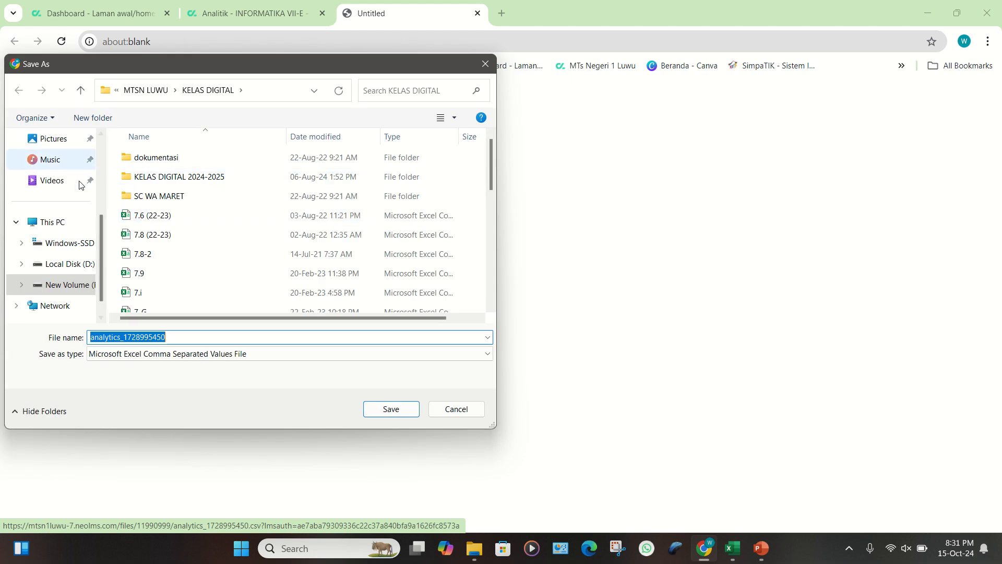
Step: Save the export as ANALISIS UH-1 VII-E in the folder MTSN LUWU > ADMINISTRASI GURU > 2024-2025
{"action": "left_click", "coordinate": [145, 91]}
{"action": "double_click", "coordinate": [178, 198]}
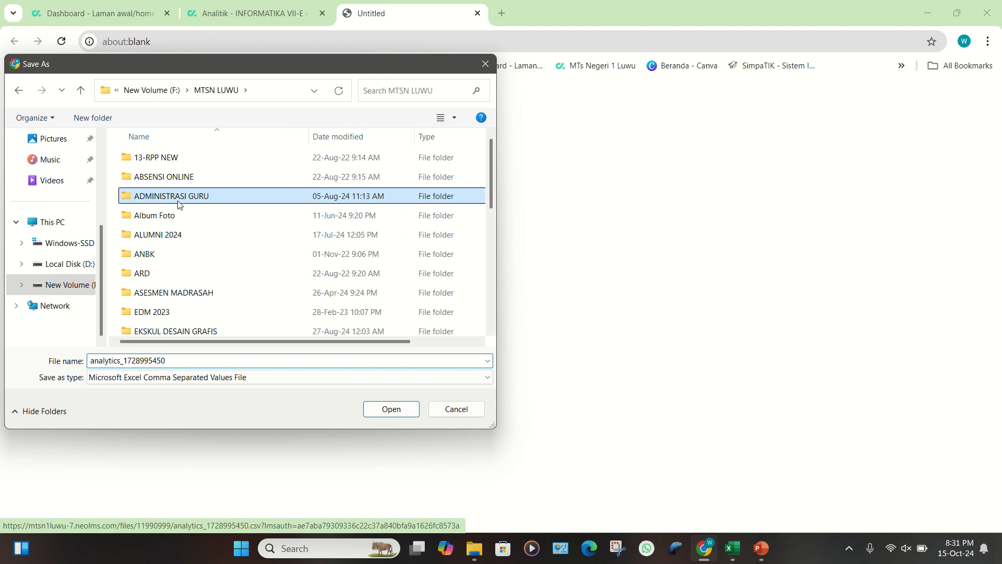
{"action": "double_click", "coordinate": [167, 216]}
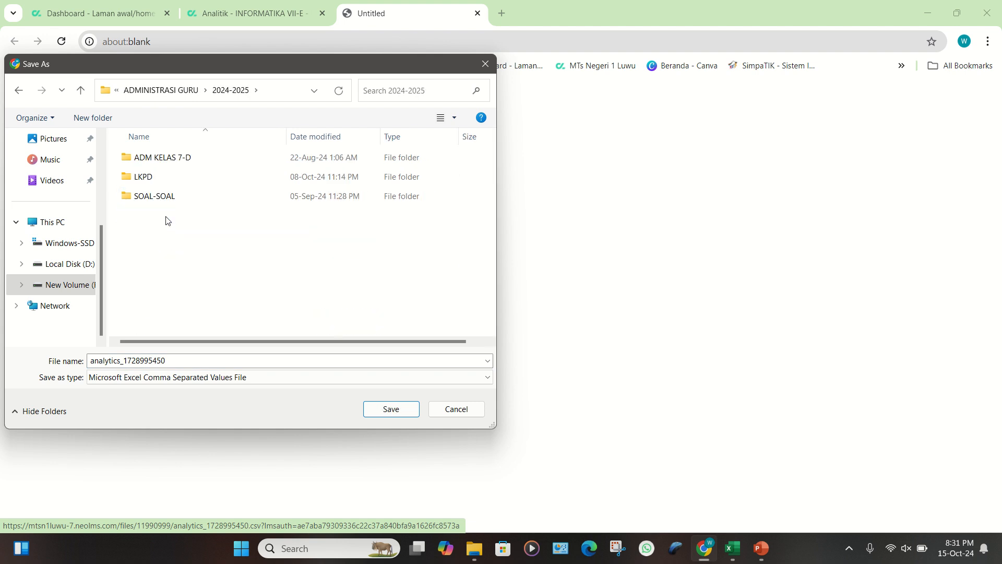
{"action": "double_click", "coordinate": [248, 361]}
{"action": "type", "text": "ANALISIS UH"}
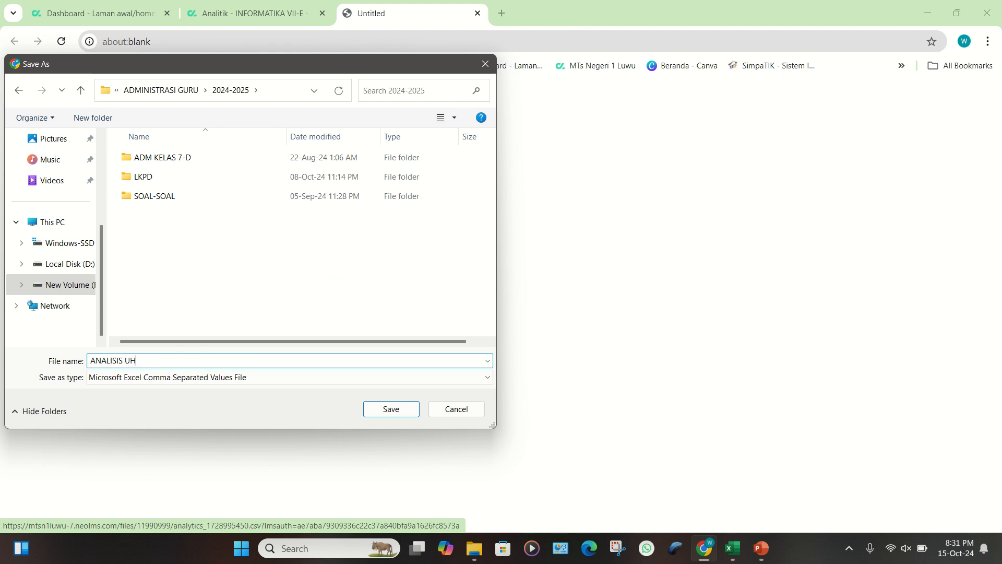
{"action": "type", "text": "-1 C"}
{"action": "type", "text": "II-E"}
{"action": "left_click", "coordinate": [385, 409]}
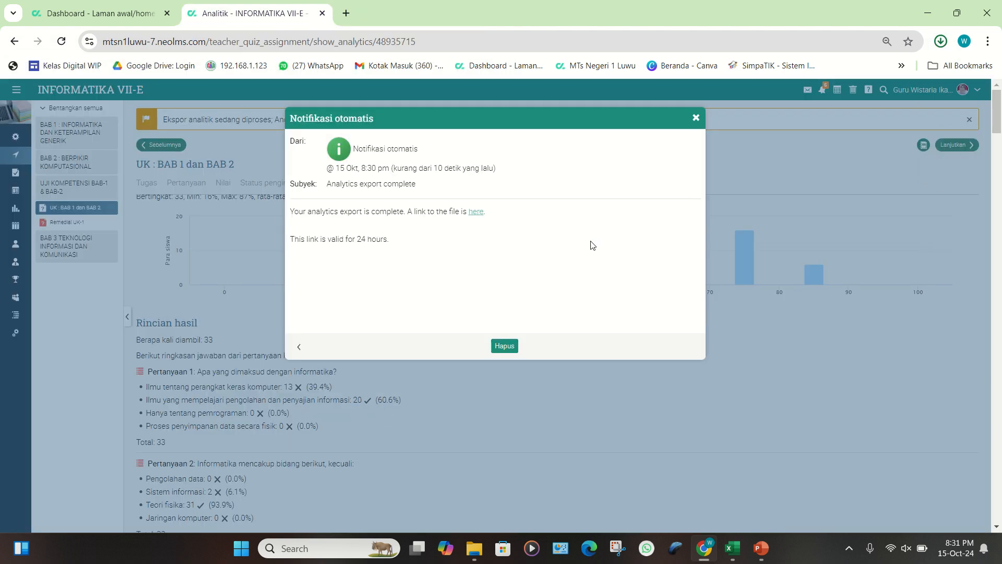
Step: Open the downloaded ANALISIS UH-1 VII-E file in Excel and go to the student response rows below the question list
{"action": "mouse_move", "coordinate": [852, 86]}
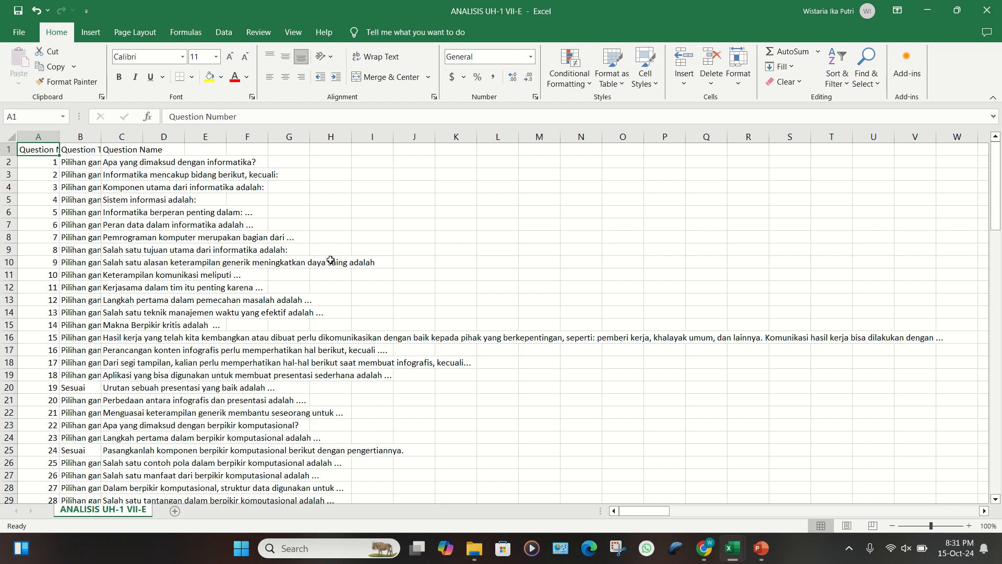
{"action": "left_click", "coordinate": [87, 397]}
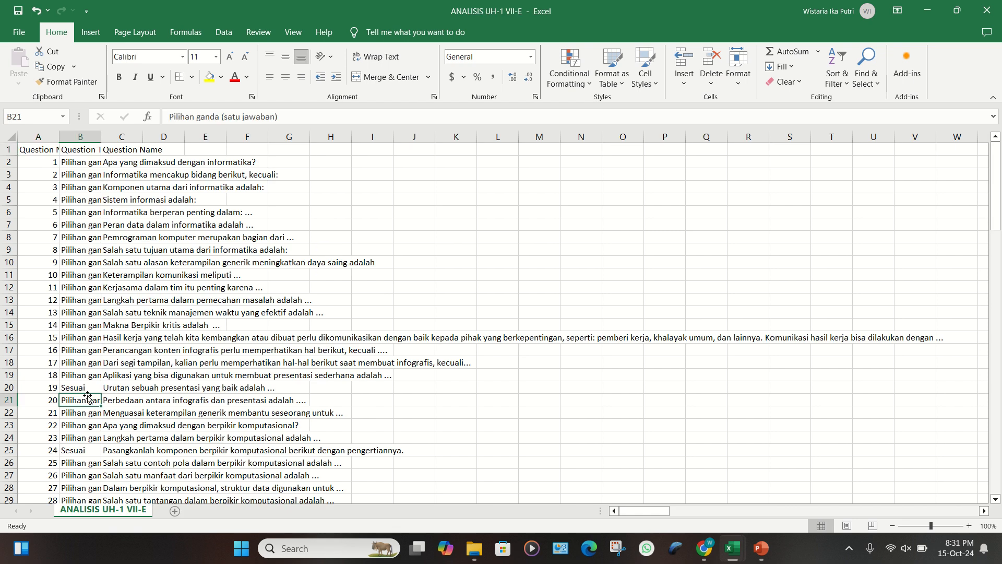
{"action": "key", "text": "Down"}
{"action": "key", "text": "Down"}
{"action": "key", "text": "Down"}
{"action": "key", "text": "Down"}
{"action": "key", "text": "Down"}
{"action": "key", "text": "Down"}
{"action": "key", "text": "Down"}
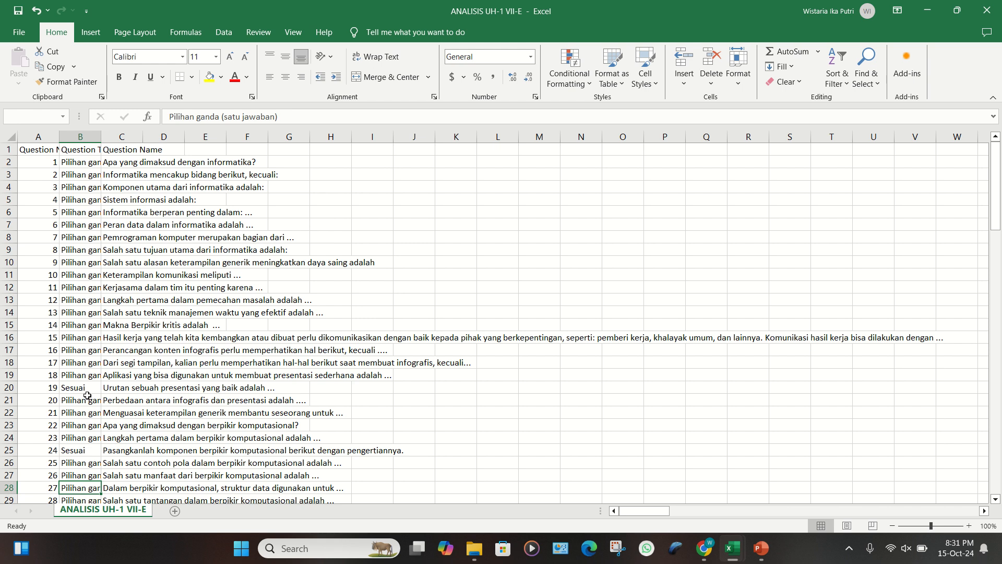
{"action": "key", "text": "Down"}
{"action": "key", "text": "Down"}
{"action": "key", "text": "Down"}
{"action": "key", "text": "Down"}
{"action": "key", "text": "Down"}
{"action": "key", "text": "Down"}
{"action": "key", "text": "Down"}
{"action": "key", "text": "Down"}
{"action": "key", "text": "Down"}
{"action": "key", "text": "Down"}
{"action": "key", "text": "Down"}
{"action": "key", "text": "Down"}
{"action": "key", "text": "Down"}
{"action": "key", "text": "Down"}
{"action": "key", "text": "Down"}
{"action": "key", "text": "Down"}
{"action": "key", "text": "Down"}
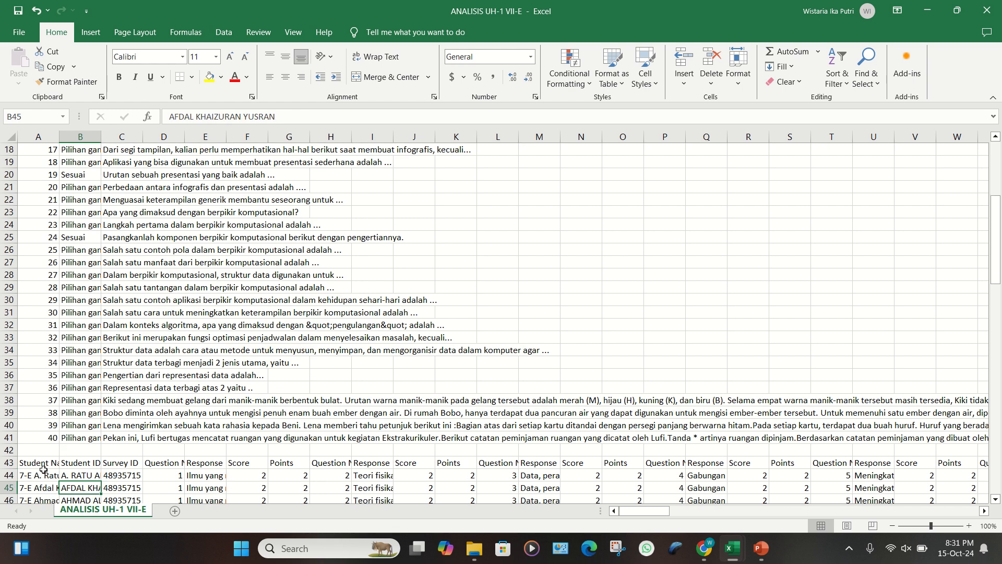
{"action": "scroll", "coordinate": [43, 470], "scroll_direction": "down", "scroll_amount": 1}
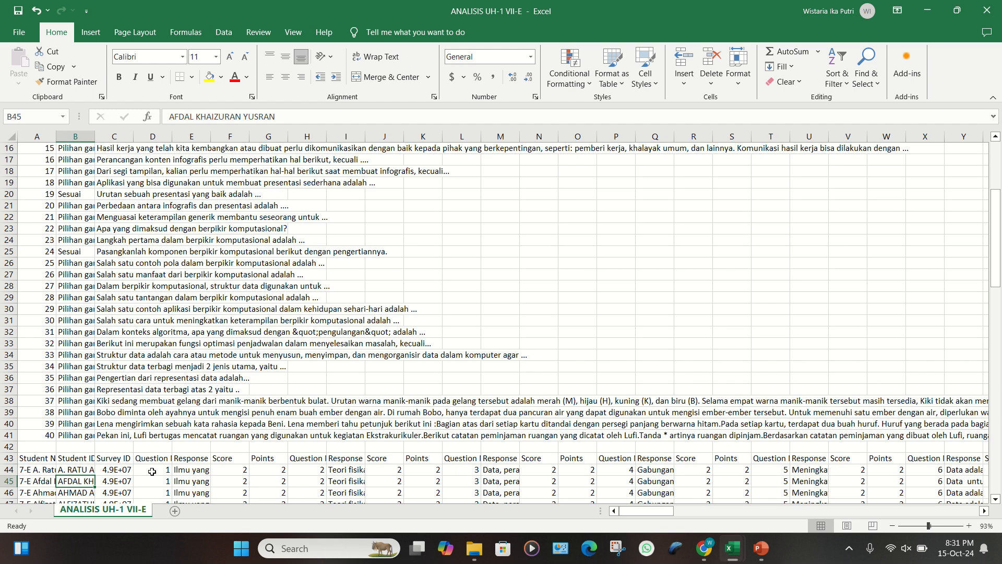
Step: Copy all student response rows, without the header, from A44 to column FG in row 76
{"action": "left_click", "coordinate": [27, 470]}
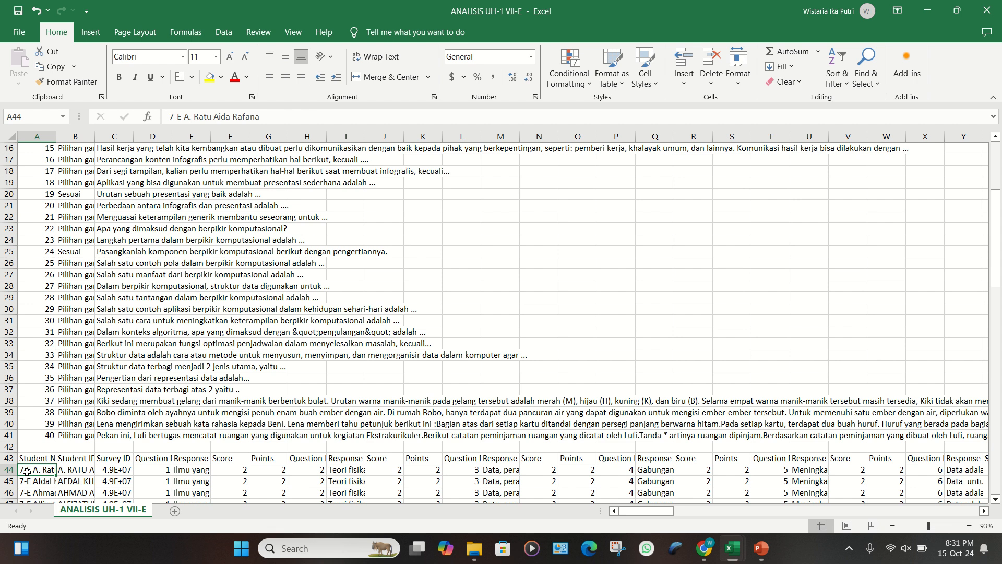
{"action": "key", "text": "ctrl+shift+Right"}
{"action": "key", "text": "shift+Down"}
{"action": "key", "text": "shift+Down"}
{"action": "key", "text": "shift+Down"}
{"action": "key", "text": "shift+Down"}
{"action": "key", "text": "shift+Down"}
{"action": "key", "text": "shift+Down"}
{"action": "key", "text": "shift+Down"}
{"action": "key", "text": "shift+Down"}
{"action": "key", "text": "shift+Down"}
{"action": "key", "text": "shift+Down"}
{"action": "key", "text": "shift+Down"}
{"action": "key", "text": "shift+Down"}
{"action": "key", "text": "shift+Down"}
{"action": "key", "text": "shift+Down"}
{"action": "key", "text": "shift+Down"}
{"action": "key", "text": "shift+Down"}
{"action": "key", "text": "shift+Down"}
{"action": "key", "text": "shift+Down"}
{"action": "key", "text": "shift+Down"}
{"action": "key", "text": "shift+Down"}
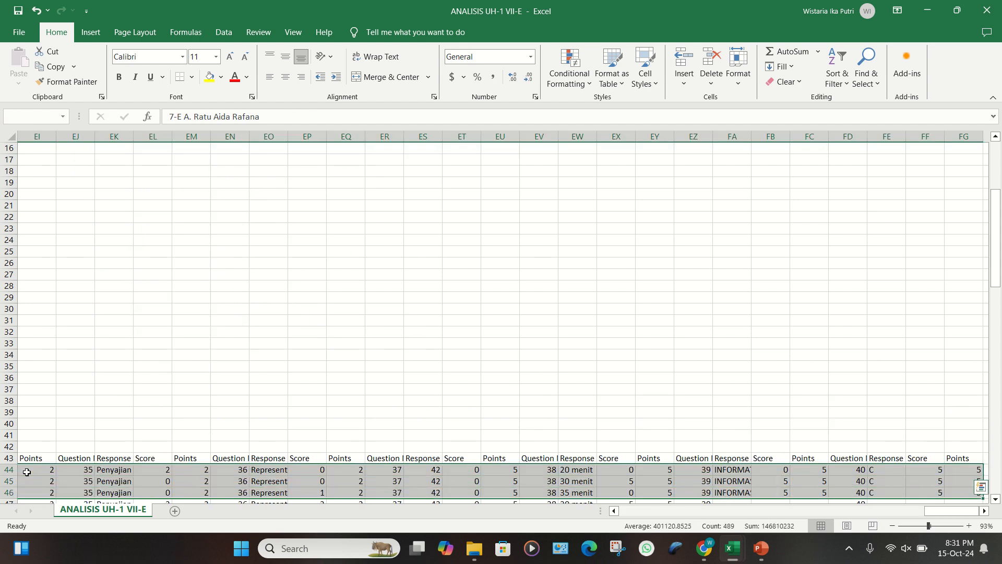
{"action": "key", "text": "shift+Down"}
{"action": "key", "text": "shift+Down"}
{"action": "key", "text": "shift+Down"}
{"action": "key", "text": "shift+Down"}
{"action": "key", "text": "shift+Down"}
{"action": "key", "text": "shift+Down"}
{"action": "key", "text": "shift+Down"}
{"action": "key", "text": "shift+Down"}
{"action": "key", "text": "shift+Down"}
{"action": "key", "text": "shift+Down"}
{"action": "key", "text": "shift+Down"}
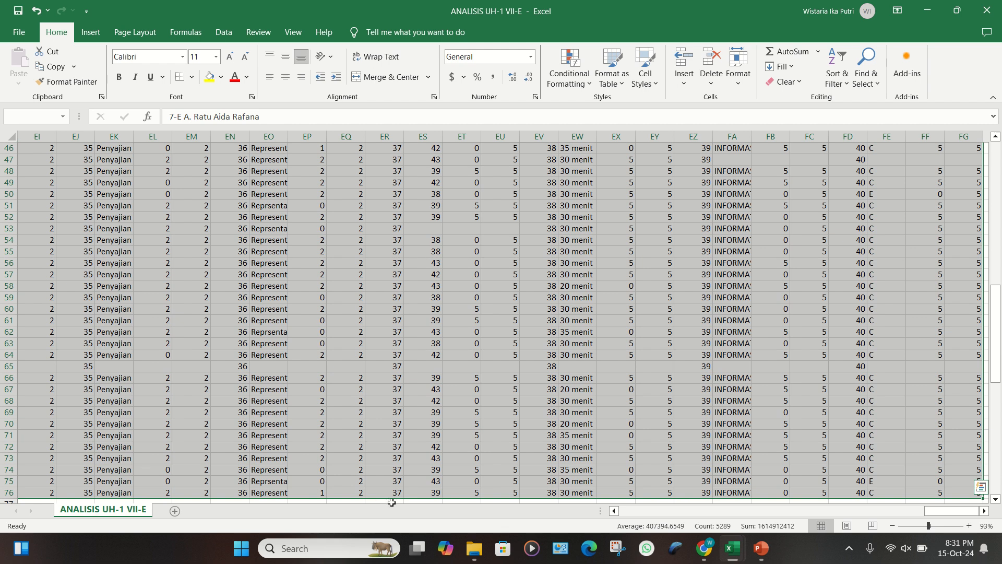
{"action": "key", "text": "ctrl+q"}
{"action": "right_click", "coordinate": [412, 449]}
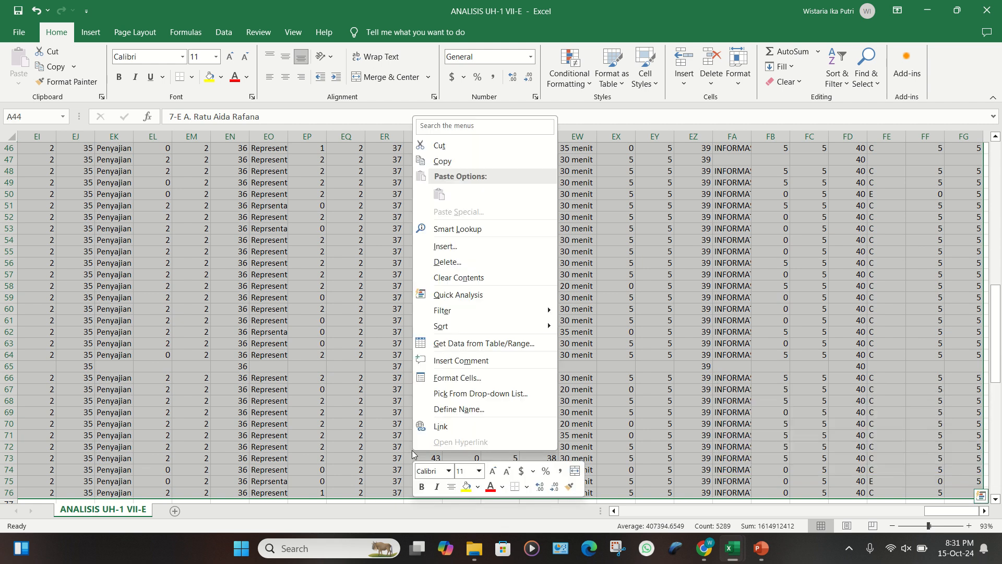
{"action": "left_click", "coordinate": [443, 161]}
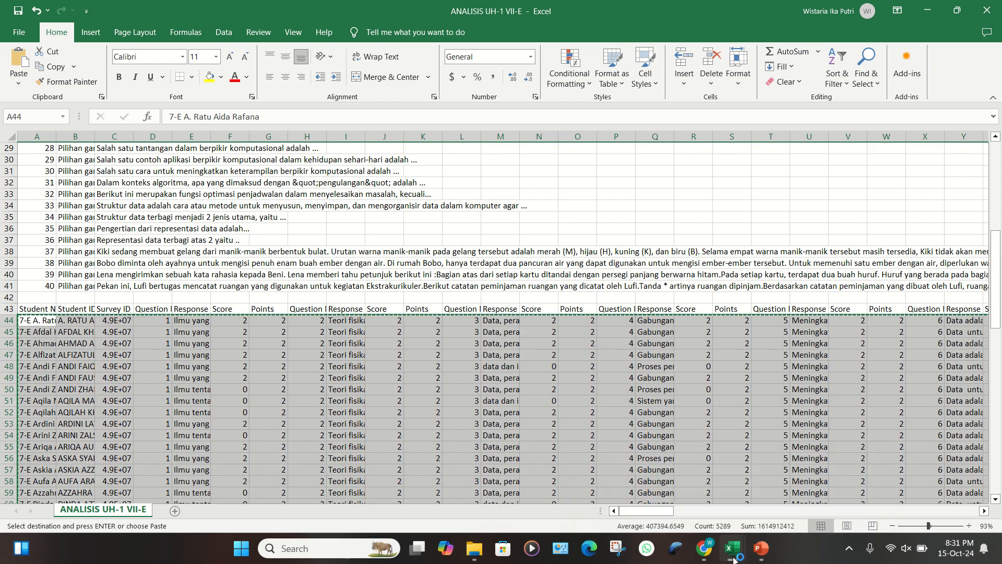
Step: Switch to the FORMAT ANALISIS NILAI NEO KELAS 7 24-25 workbook and paste the copied data as values at A2 of the analytics sheet
{"action": "mouse_move", "coordinate": [734, 559]}
{"action": "left_click", "coordinate": [659, 483]}
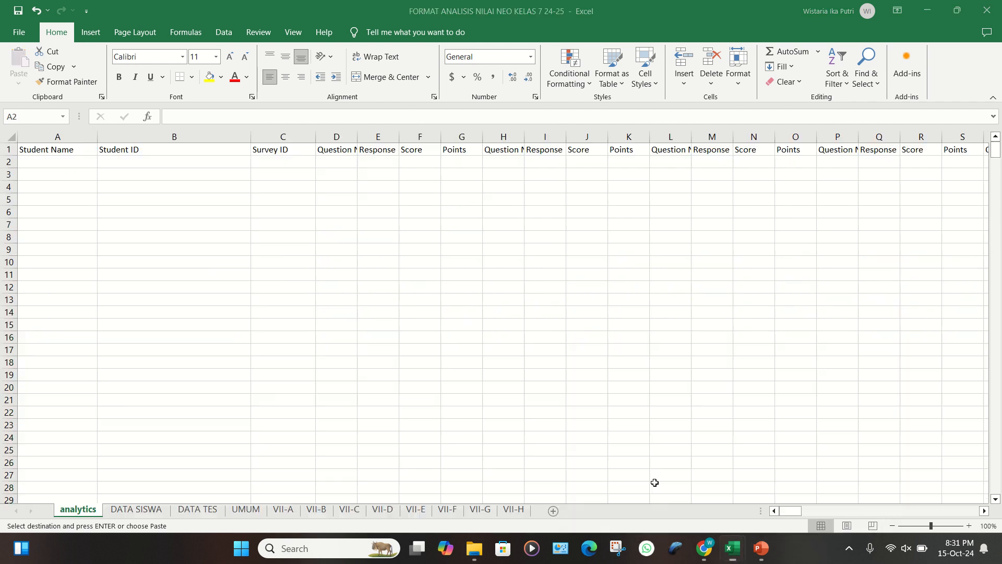
{"action": "left_click", "coordinate": [56, 162]}
{"action": "right_click", "coordinate": [56, 161]}
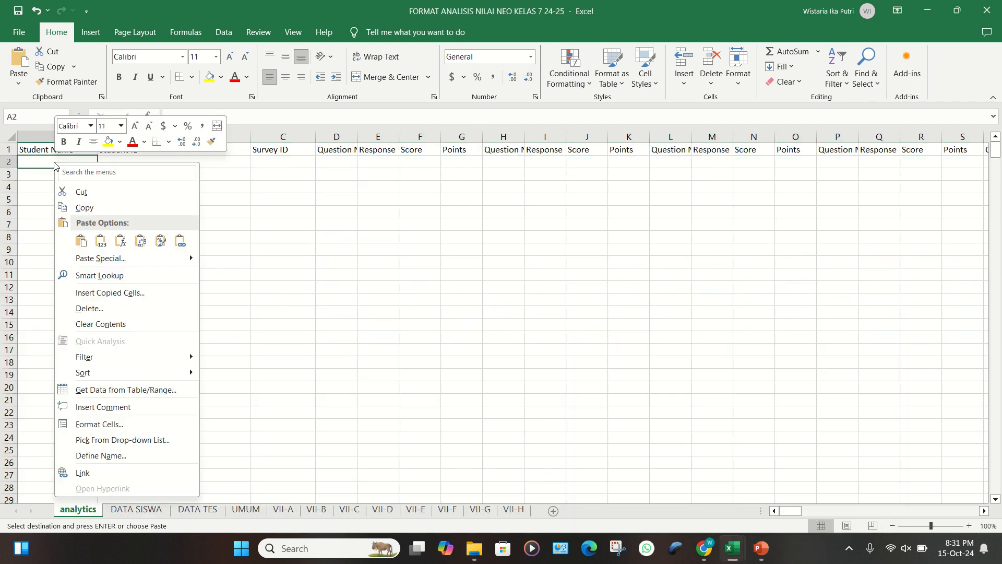
{"action": "left_click", "coordinate": [101, 241]}
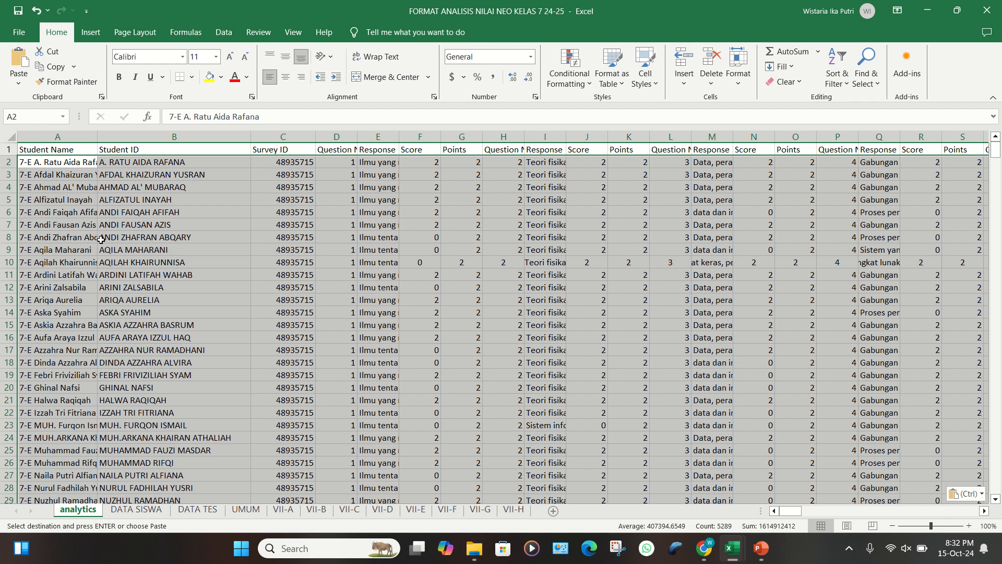
Step: Review the pasted student rows, then examine the scores and the Ket column formulas on the VII-E sheet
{"action": "left_click", "coordinate": [64, 238]}
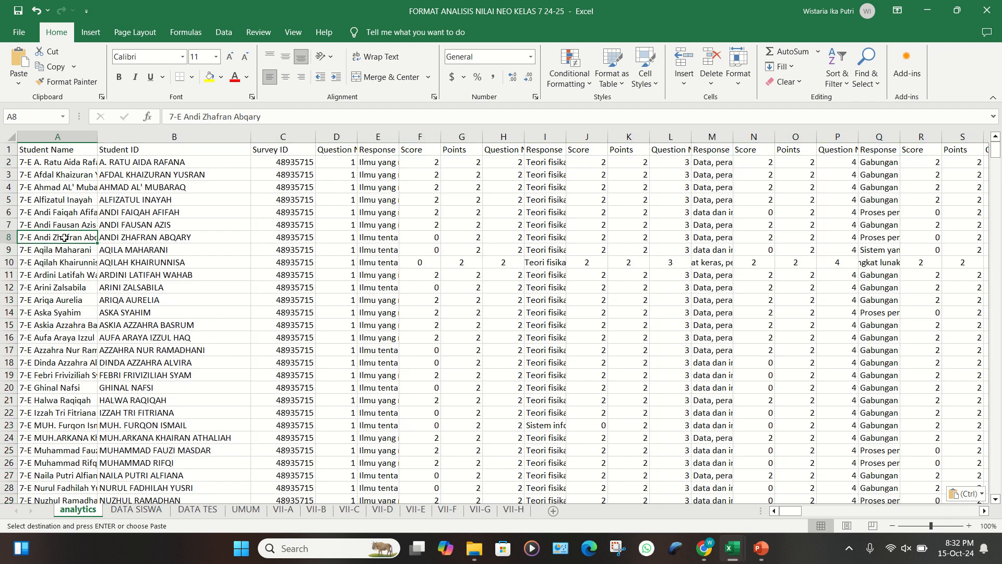
{"action": "scroll", "coordinate": [63, 238], "scroll_direction": "down", "scroll_amount": 2}
{"action": "left_click", "coordinate": [144, 347]}
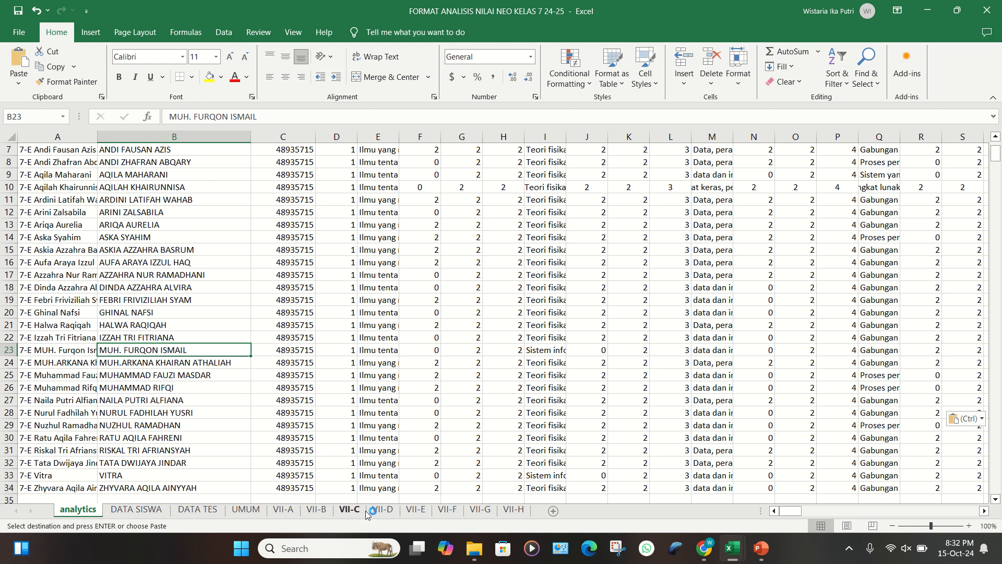
{"action": "left_click", "coordinate": [416, 509]}
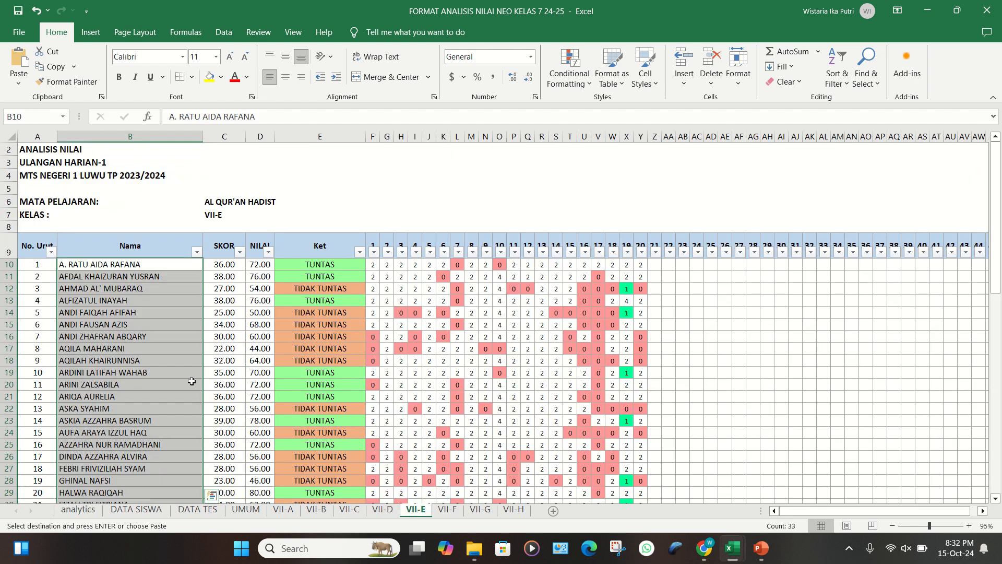
{"action": "left_click", "coordinate": [170, 368]}
{"action": "left_click", "coordinate": [332, 269]}
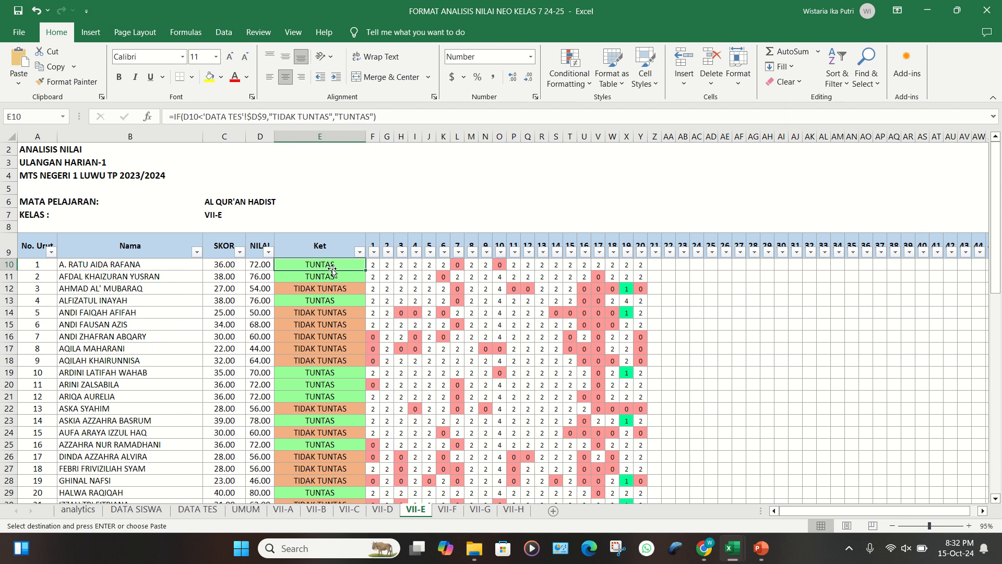
{"action": "left_click", "coordinate": [332, 276]}
Step: Set the MATA PELAJARAN value on the DATA TES sheet to INFORMATIKA
{"action": "left_click", "coordinate": [201, 508]}
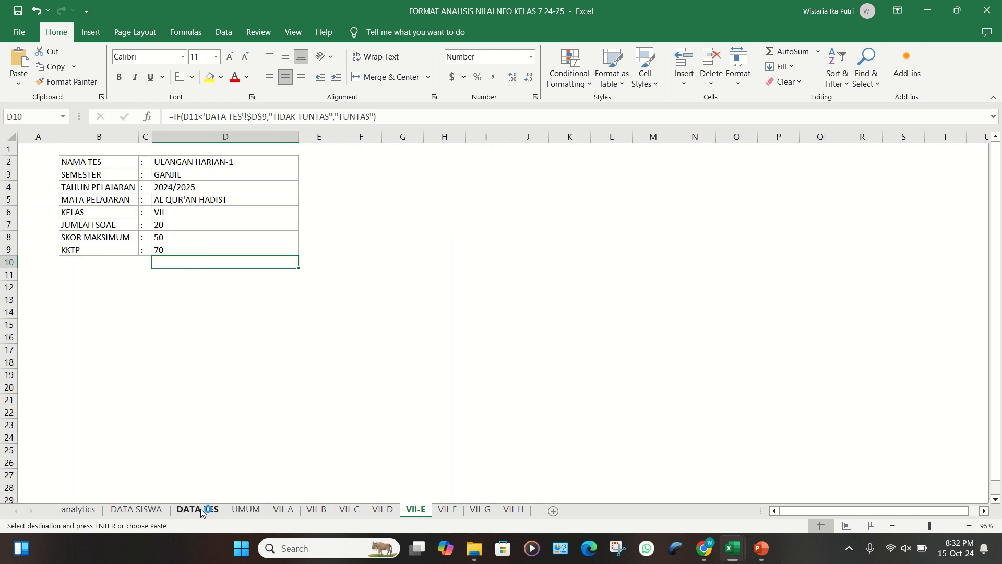
{"action": "left_click", "coordinate": [187, 162]}
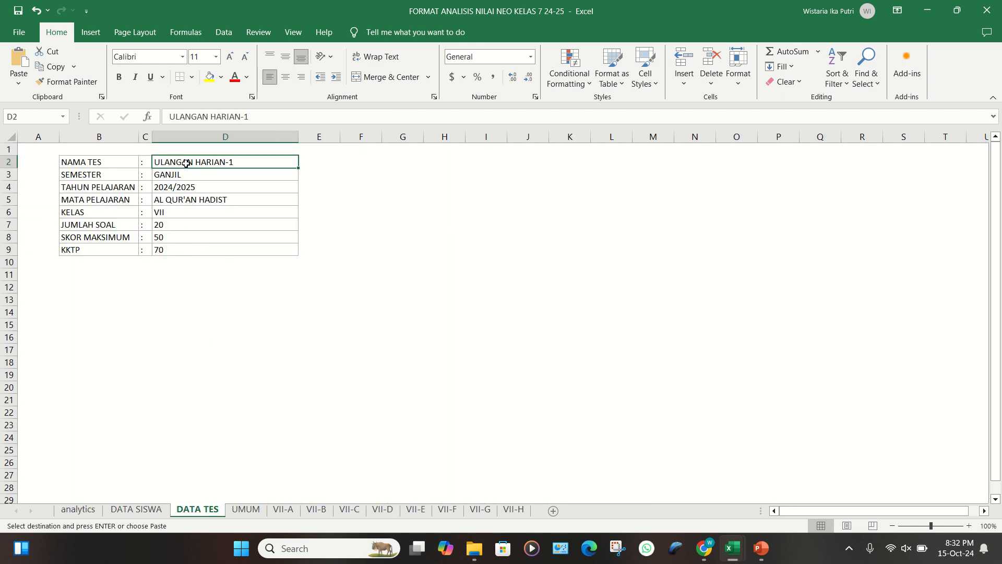
{"action": "left_click", "coordinate": [272, 118]}
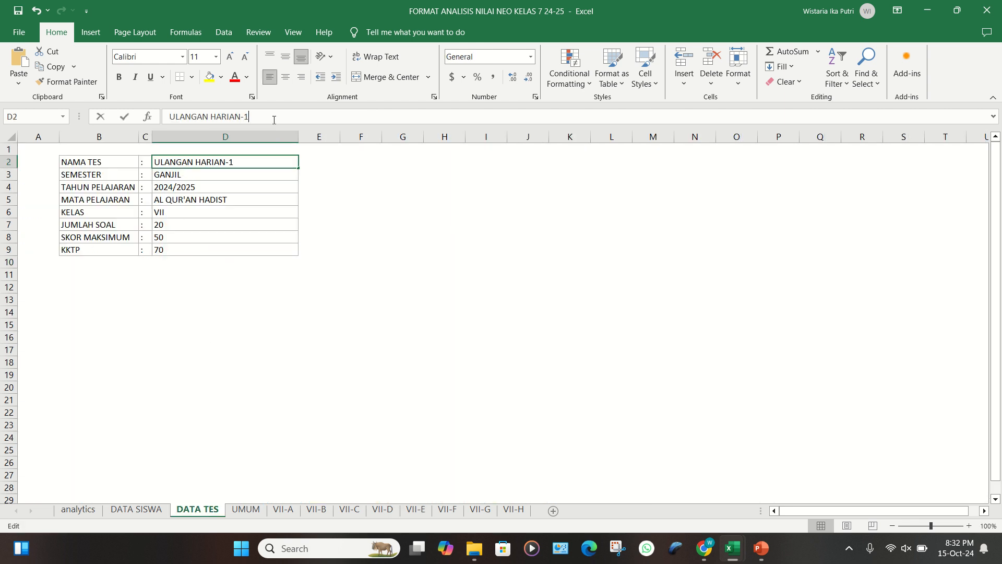
{"action": "left_click", "coordinate": [204, 199]}
{"action": "type", "text": "INFOR"}
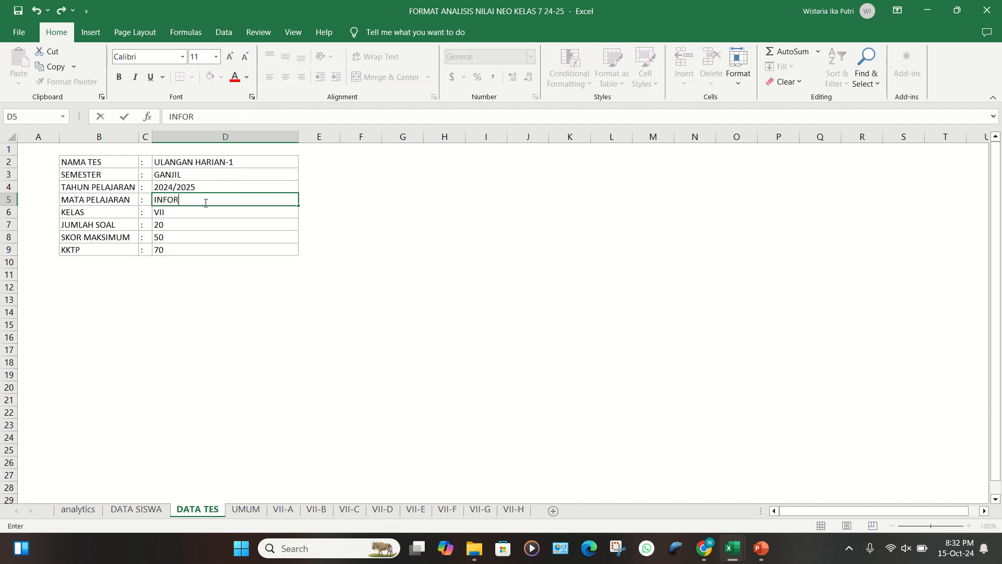
{"action": "type", "text": "MATIKA"}
{"action": "left_click", "coordinate": [190, 235]}
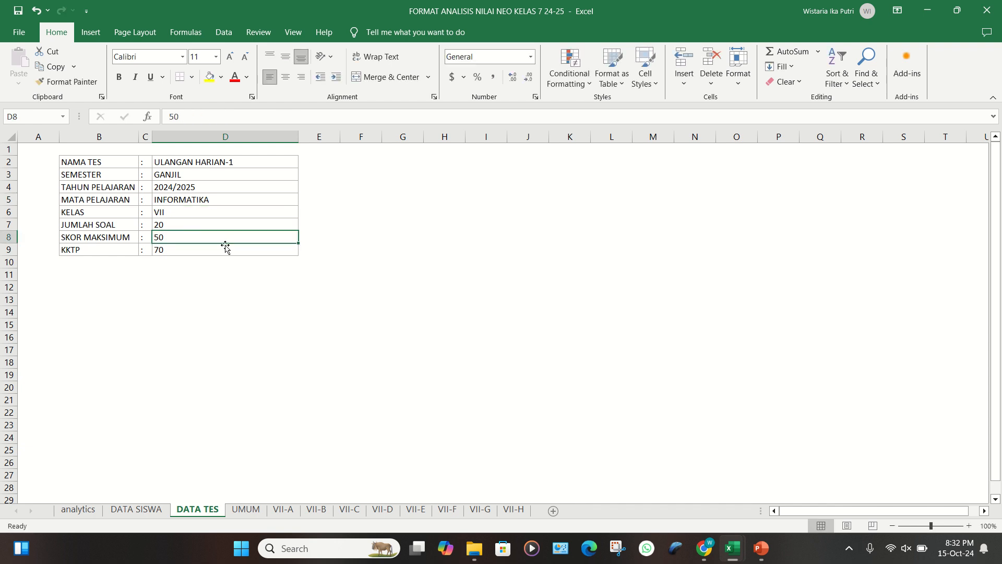
Step: Set JUMLAH SOAL to 40 and SKOR MAKSIMUM to 100 on the DATA TES sheet
{"action": "left_click", "coordinate": [180, 225]}
{"action": "type", "text": "40"}
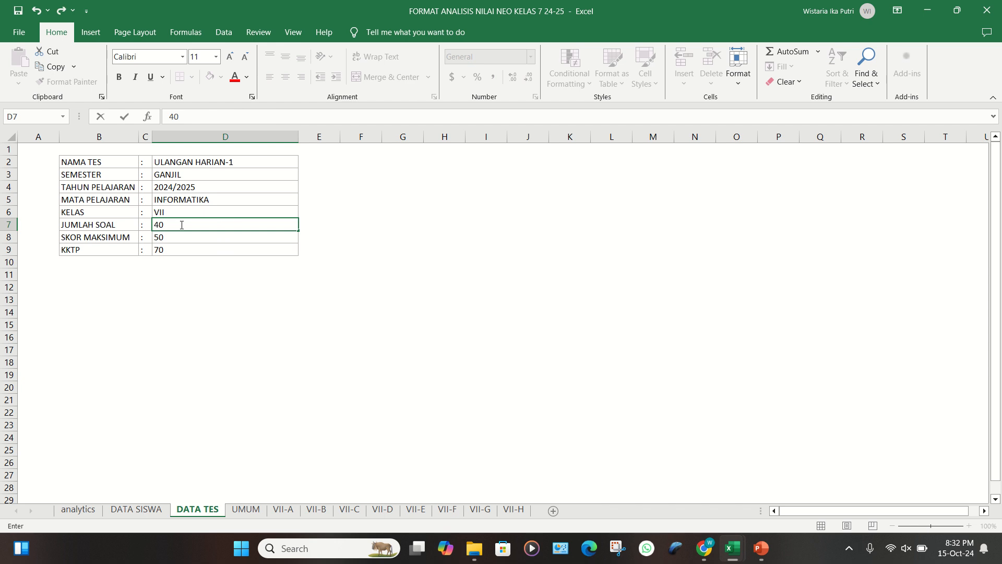
{"action": "key", "text": "Return"}
{"action": "type", "text": "100"}
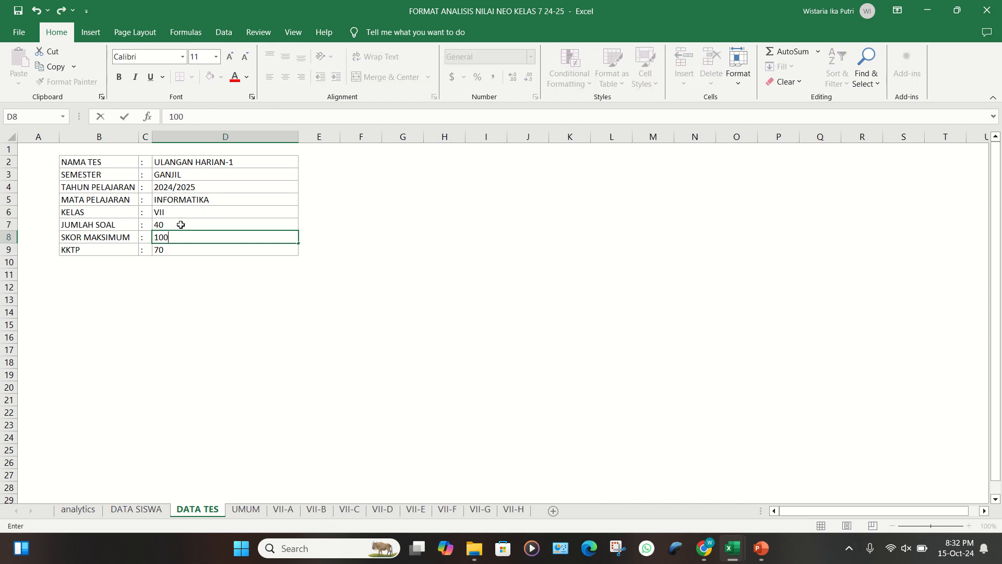
{"action": "key", "text": "Return"}
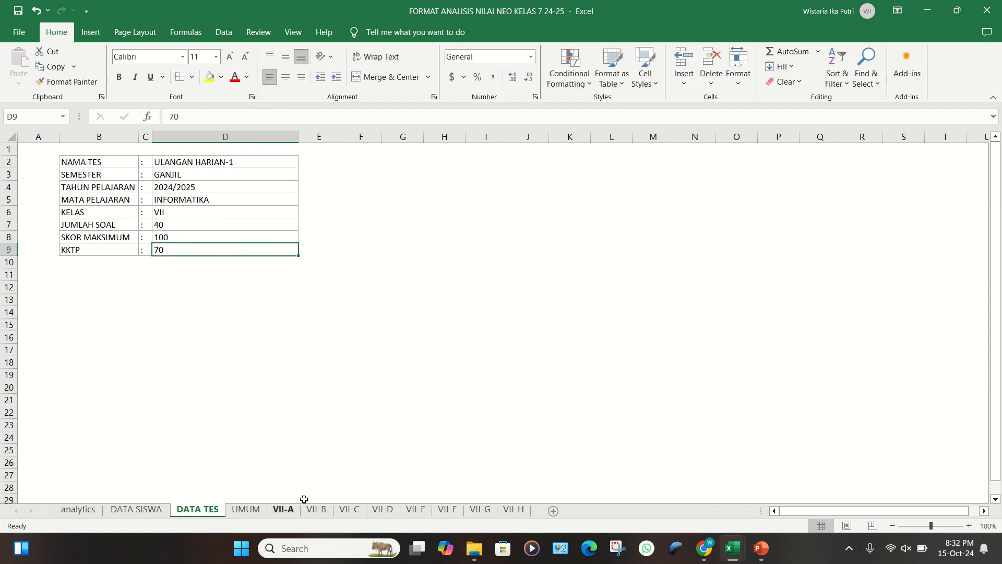
Step: Examine the student scores, completion statuses and summary rows on the VII-E sheet
{"action": "left_click", "coordinate": [421, 513]}
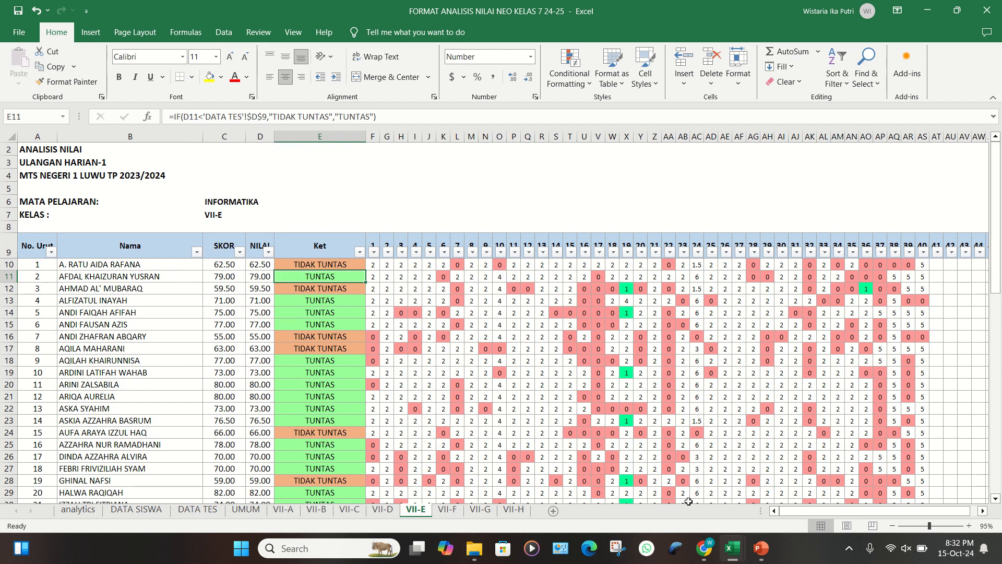
{"action": "left_click", "coordinate": [996, 498]}
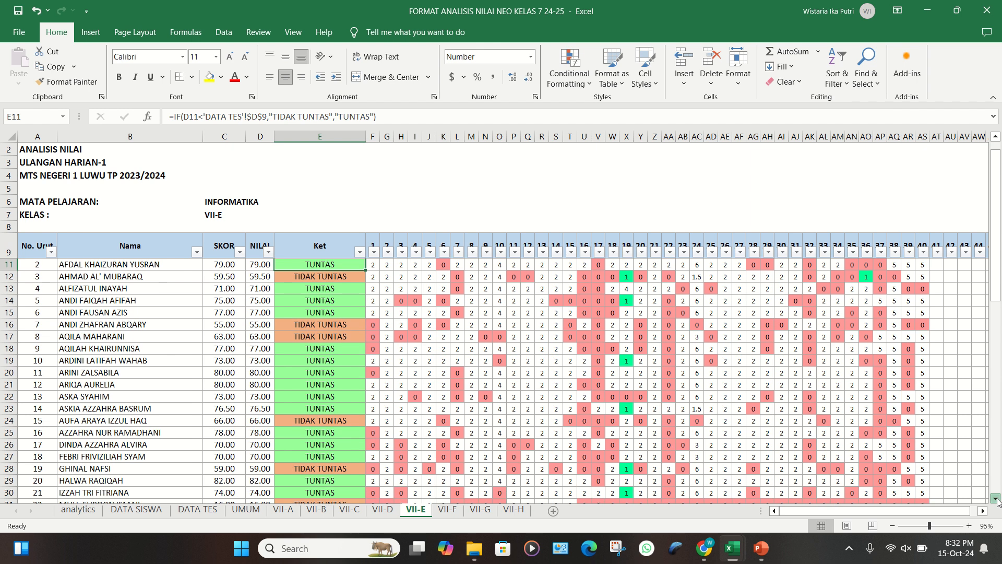
{"action": "left_click", "coordinate": [996, 500]}
{"action": "left_click", "coordinate": [996, 500]}
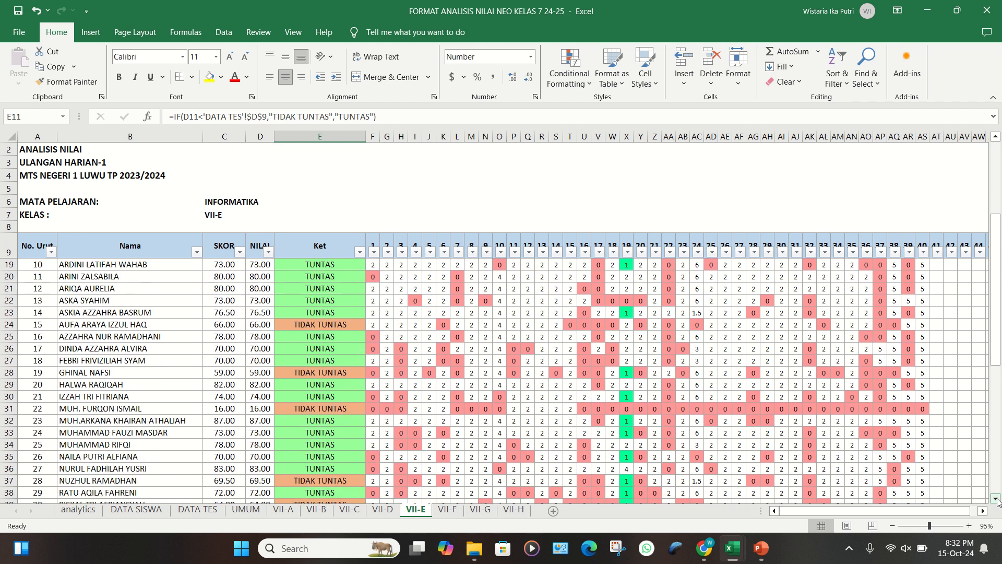
{"action": "left_click", "coordinate": [996, 500]}
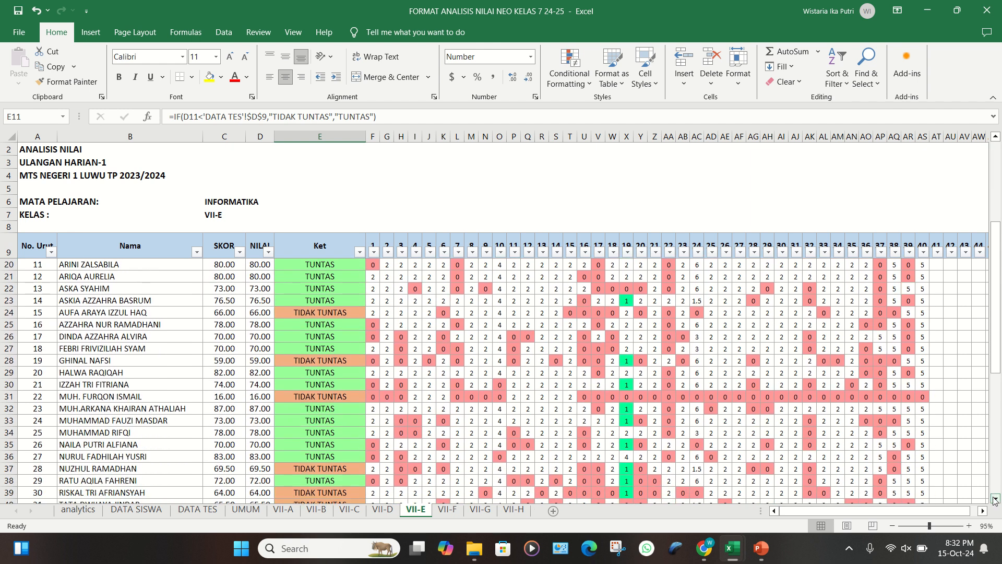
{"action": "left_click", "coordinate": [996, 500]}
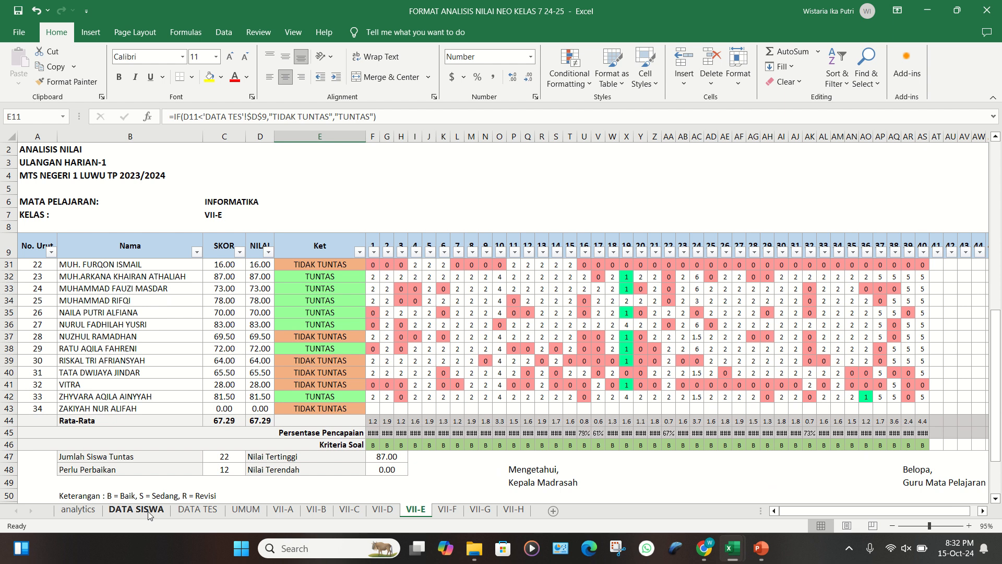
Step: Review the DATA TES, analytics and DATA SISWA sheets, then check the first Ket formula in E10 on the VII-E sheet
{"action": "left_click", "coordinate": [186, 512]}
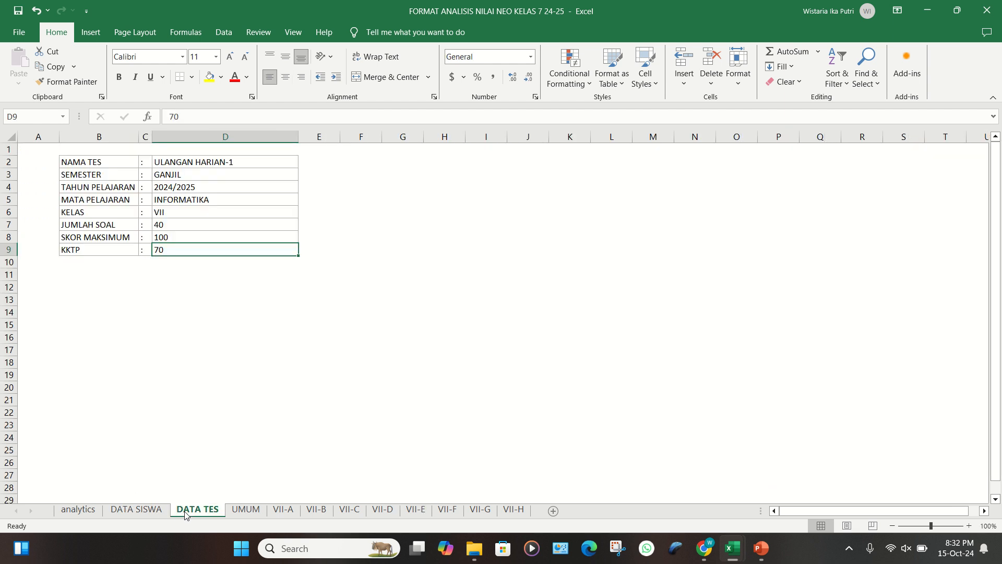
{"action": "left_click", "coordinate": [81, 511]}
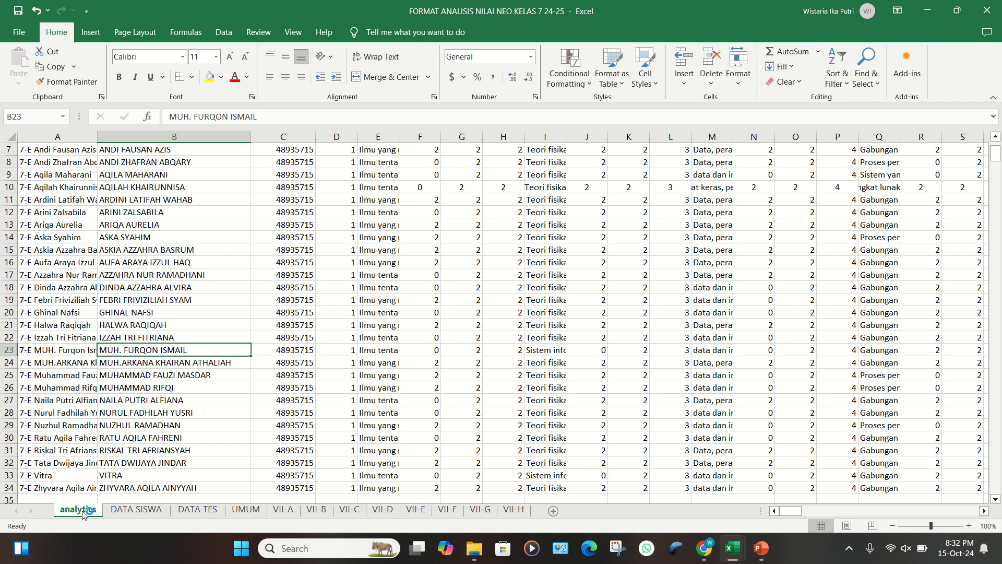
{"action": "left_click", "coordinate": [130, 514]}
{"action": "left_click", "coordinate": [193, 512]}
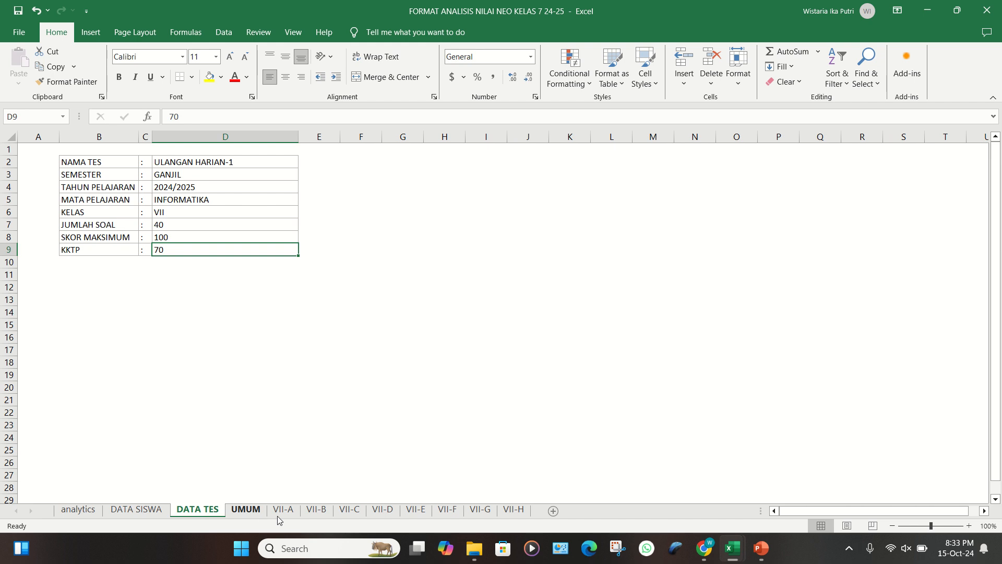
{"action": "left_click", "coordinate": [412, 511]}
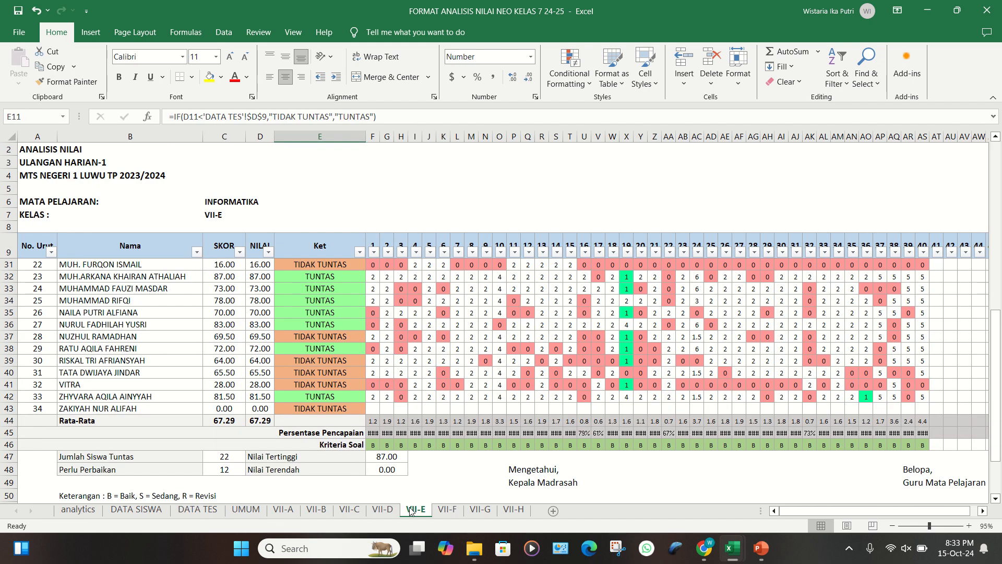
{"action": "left_click", "coordinate": [324, 243]}
{"action": "key", "text": "Down"}
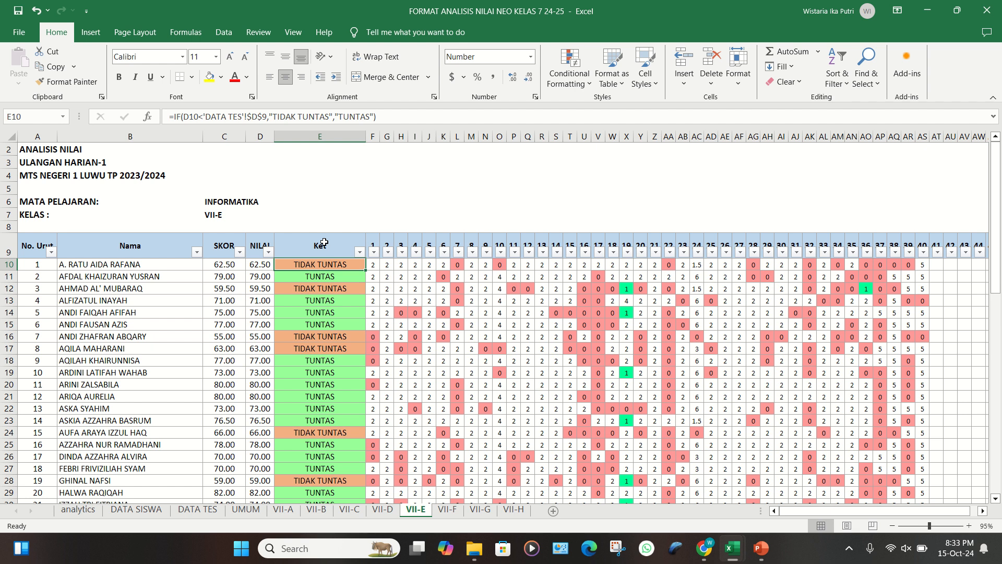
Step: Switch to NEO LMS in Chrome, dismiss the export notification and open the INFORMATIKA VII-F class
{"action": "left_click", "coordinate": [704, 548]}
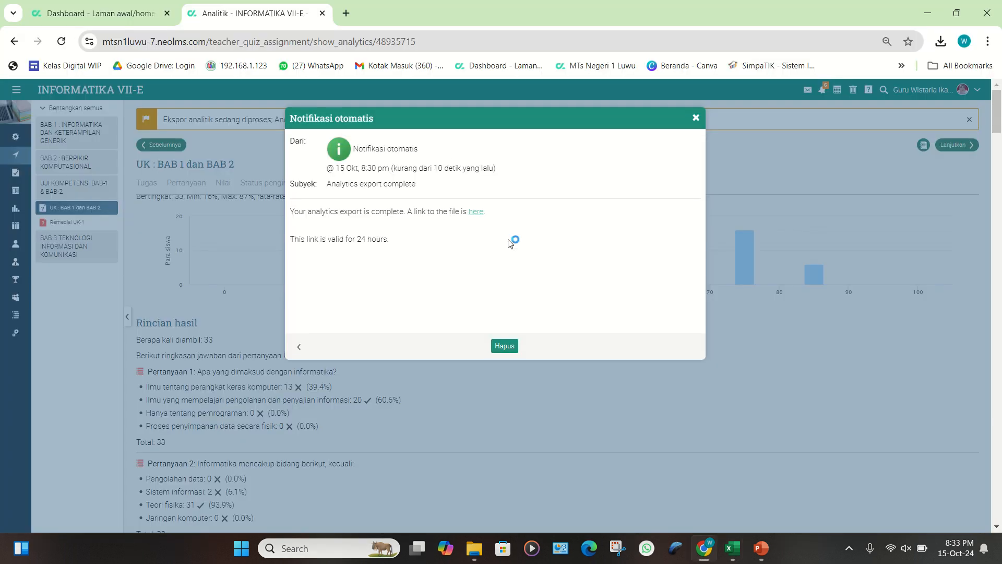
{"action": "left_click", "coordinate": [695, 118]}
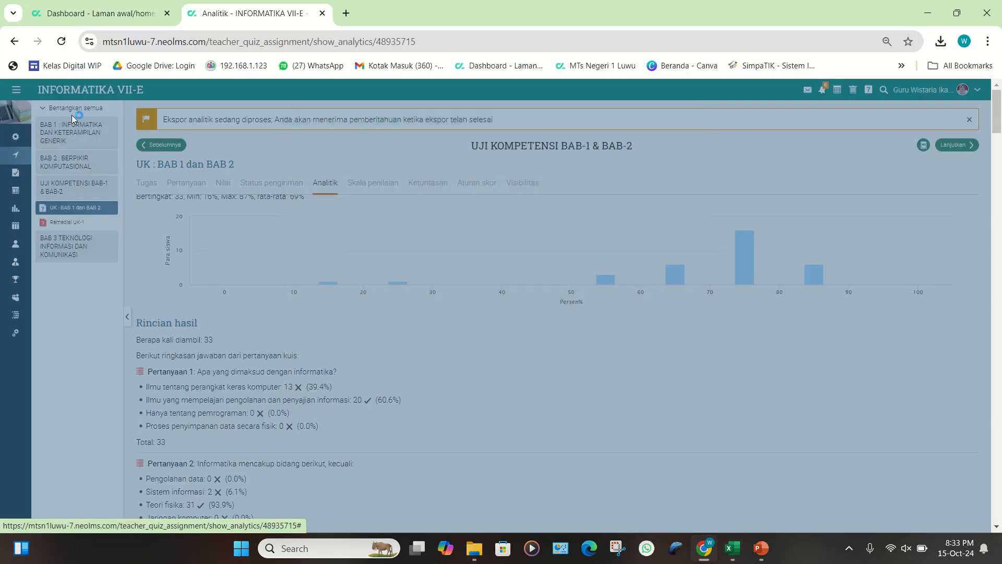
{"action": "left_click", "coordinate": [16, 89]}
{"action": "mouse_move", "coordinate": [31, 136]}
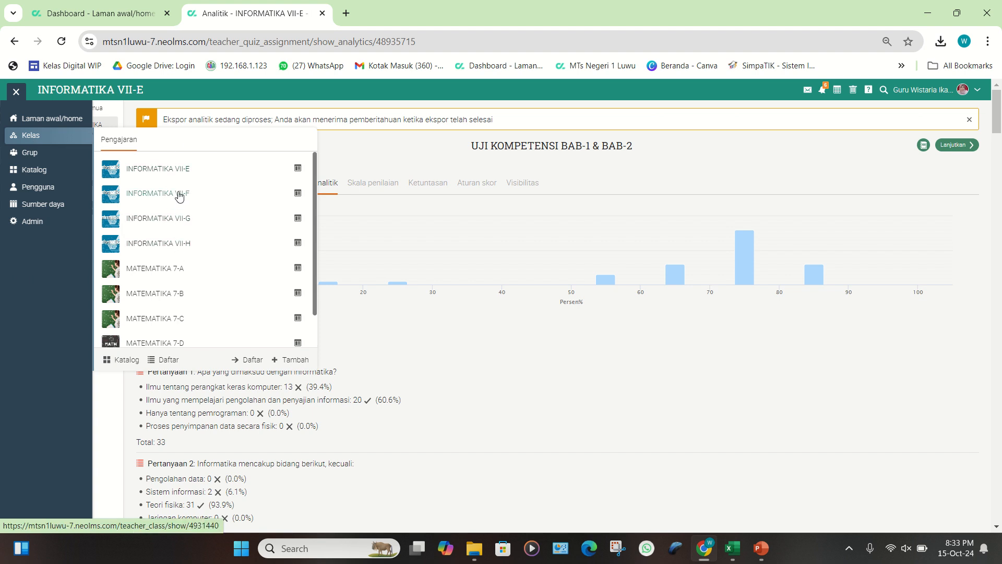
{"action": "left_click", "coordinate": [178, 195]}
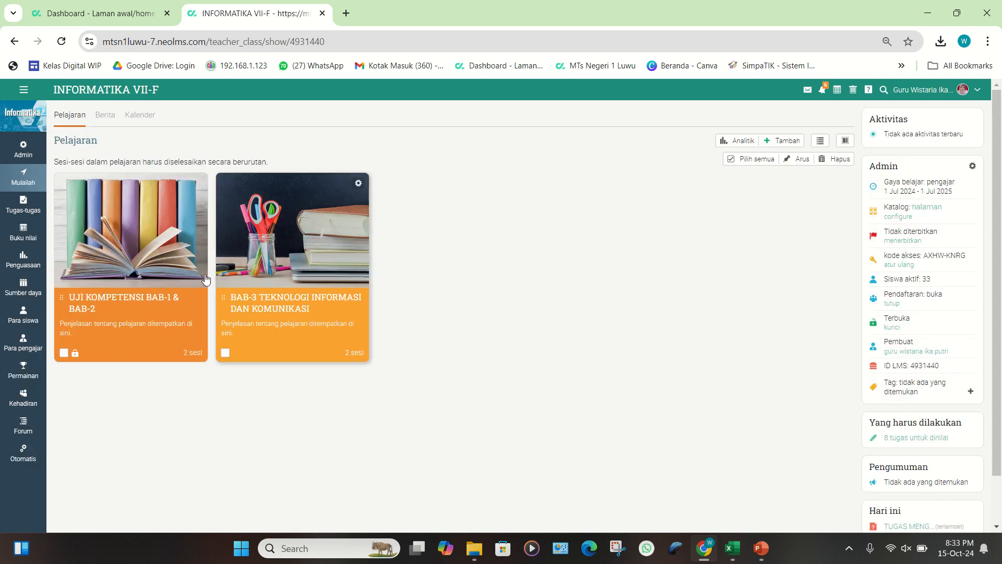
Step: Open the analytics of the UK : BAB 1 dan BAB 2 quiz under UJI KOMPETENSI BAB-1 & BAB-2 and export them
{"action": "left_click", "coordinate": [146, 297]}
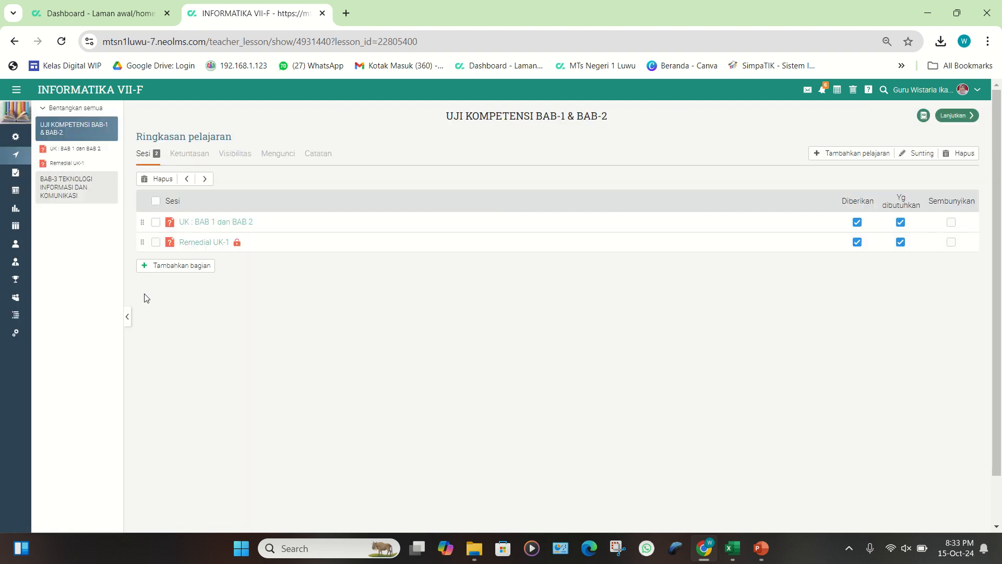
{"action": "left_click", "coordinate": [204, 222]}
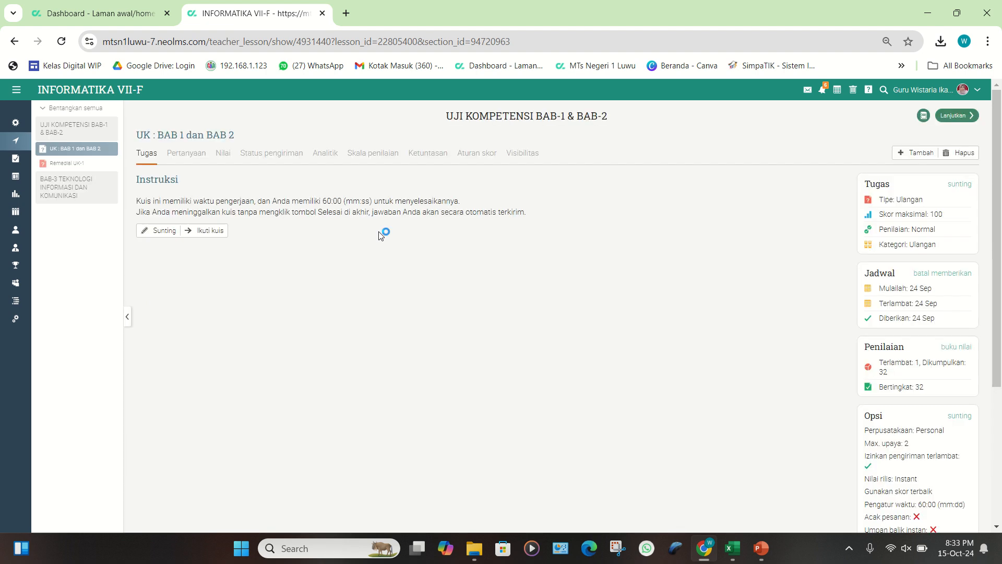
{"action": "left_click", "coordinate": [326, 157]}
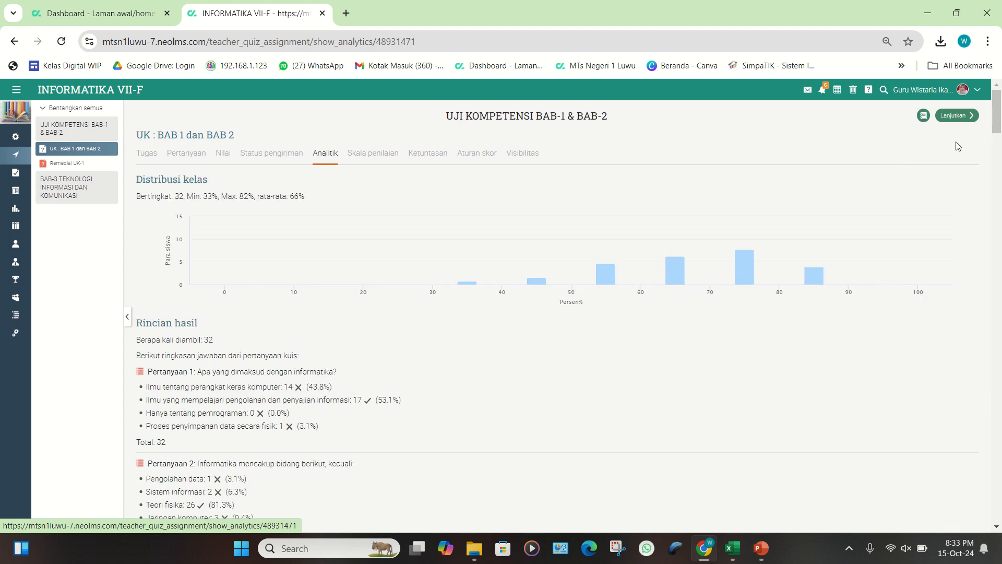
{"action": "left_click_drag", "start_coordinate": [1000, 119], "coordinate": [998, 508]}
{"action": "left_click", "coordinate": [164, 489]}
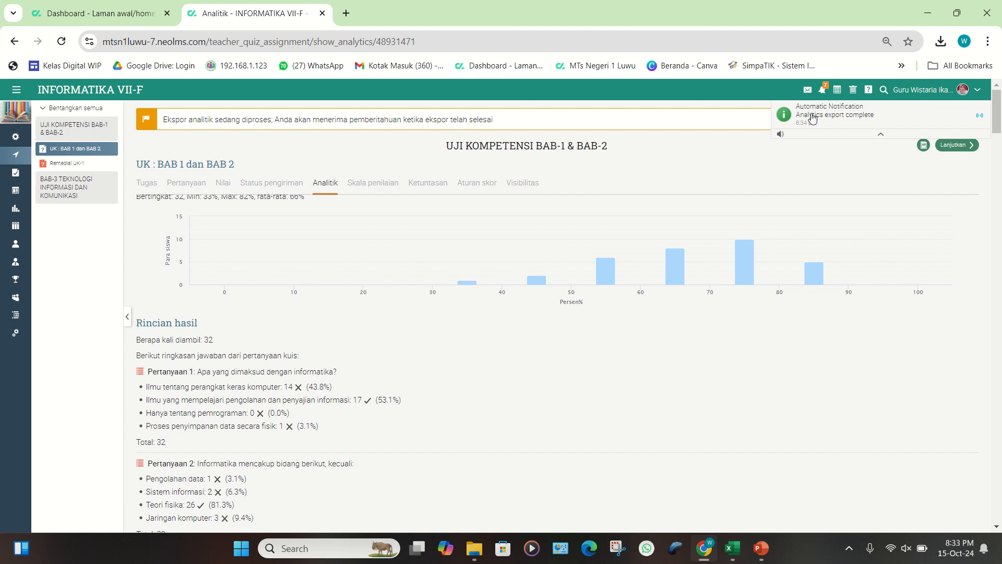
Step: Download the exported analytics file from the export notification and save it as ANALISIS UH-1 VII-F in the 2024-2025 folder
{"action": "left_click", "coordinate": [812, 115]}
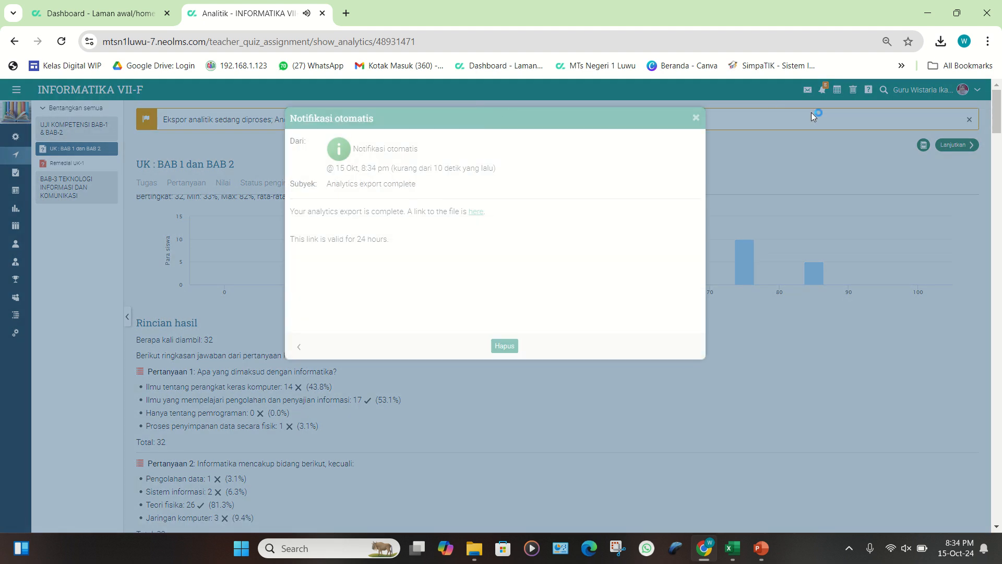
{"action": "left_click", "coordinate": [476, 212]}
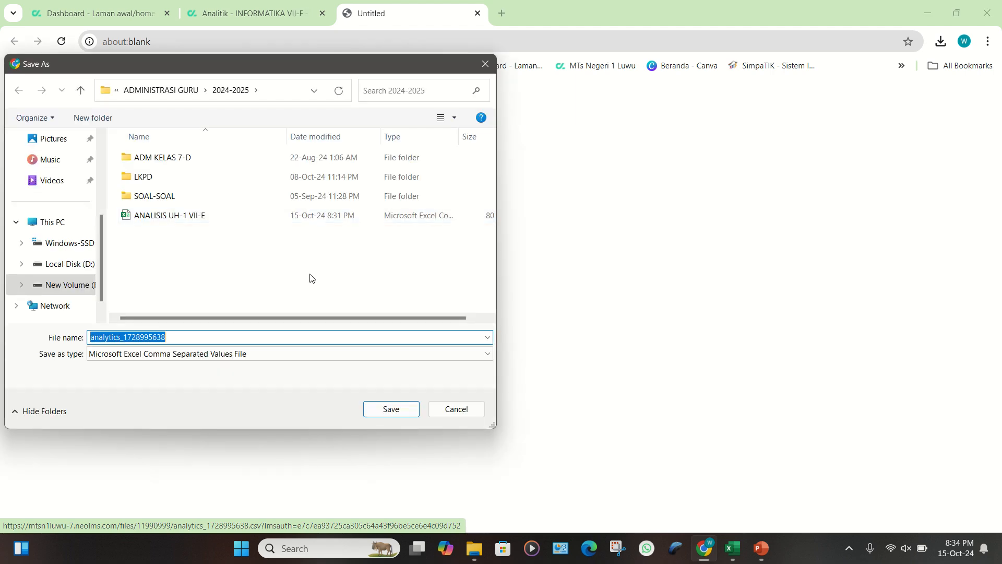
{"action": "type", "text": "ANALISIS UH-1"}
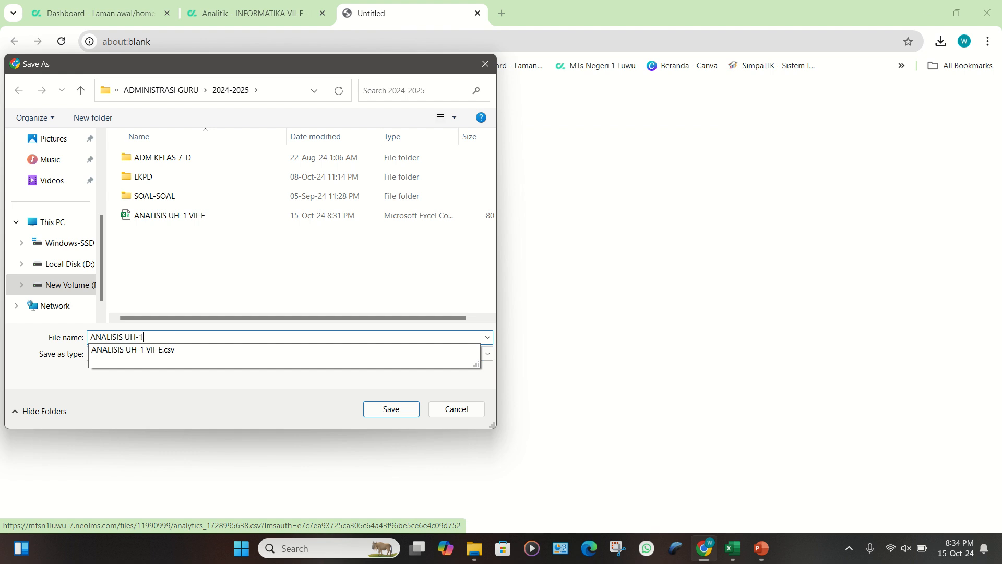
{"action": "type", "text": " VII-F"}
{"action": "left_click", "coordinate": [396, 410]}
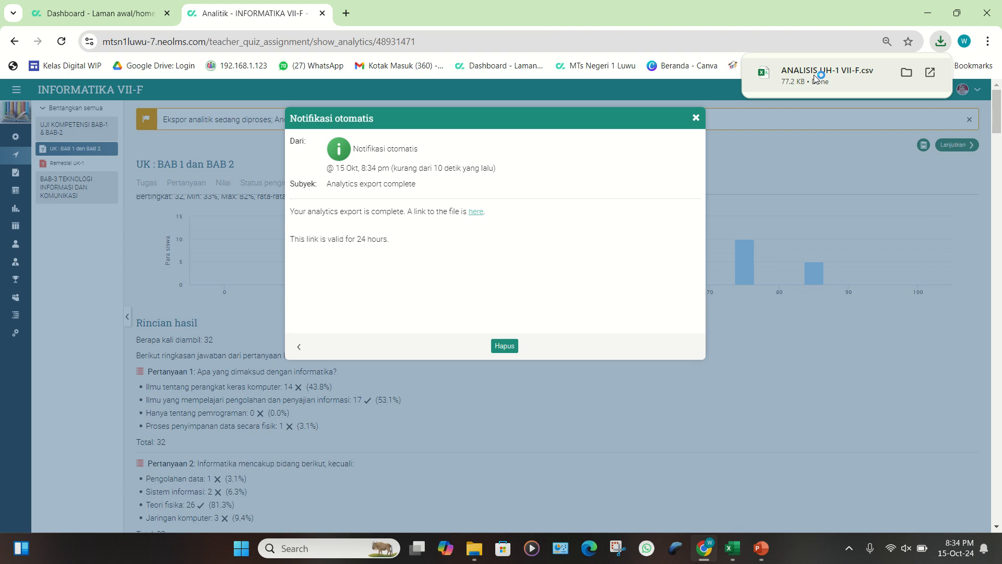
Step: Open ANALISIS UH-1 VII-F.csv in Excel and copy all student response rows, without the header, from A44 to column FG in row 76
{"action": "left_click", "coordinate": [814, 78]}
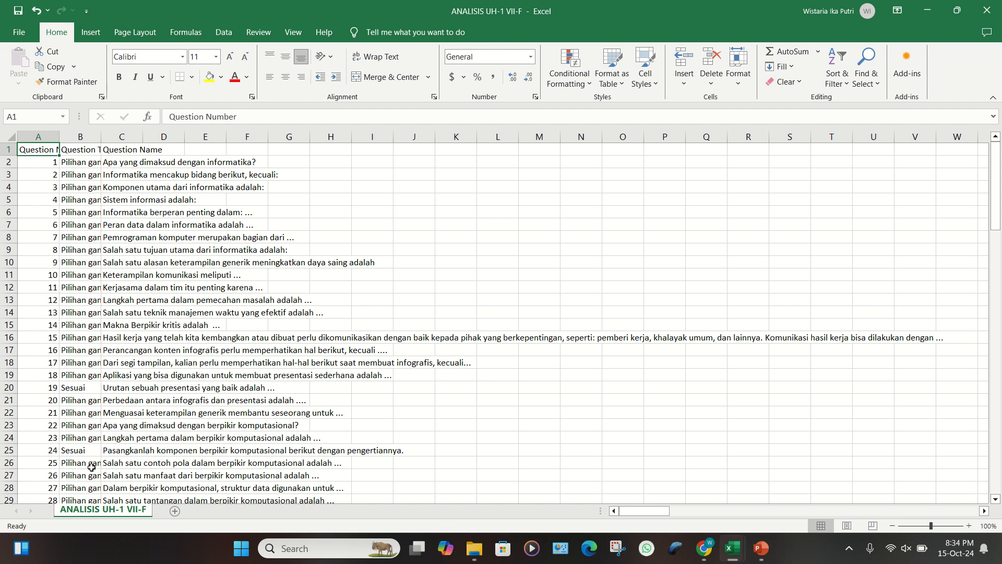
{"action": "left_click", "coordinate": [72, 463]}
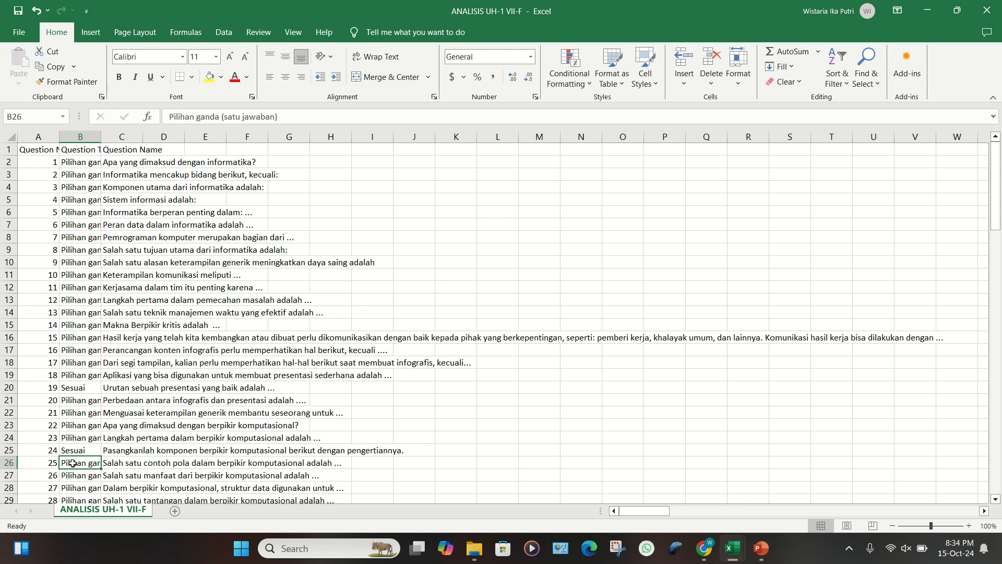
{"action": "left_click_drag", "start_coordinate": [72, 463], "coordinate": [107, 491]}
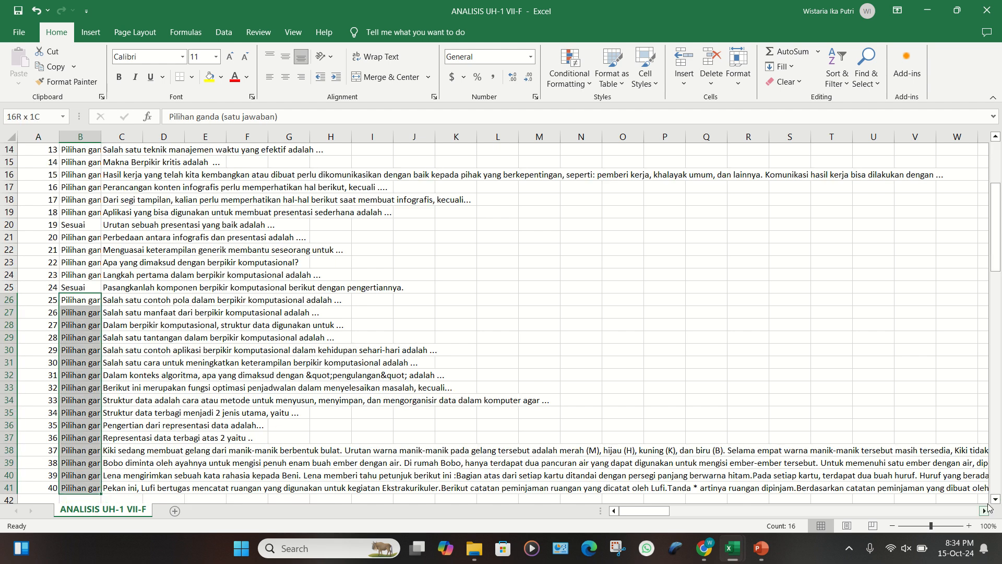
{"action": "scroll", "coordinate": [137, 399], "scroll_direction": "down", "scroll_amount": 4}
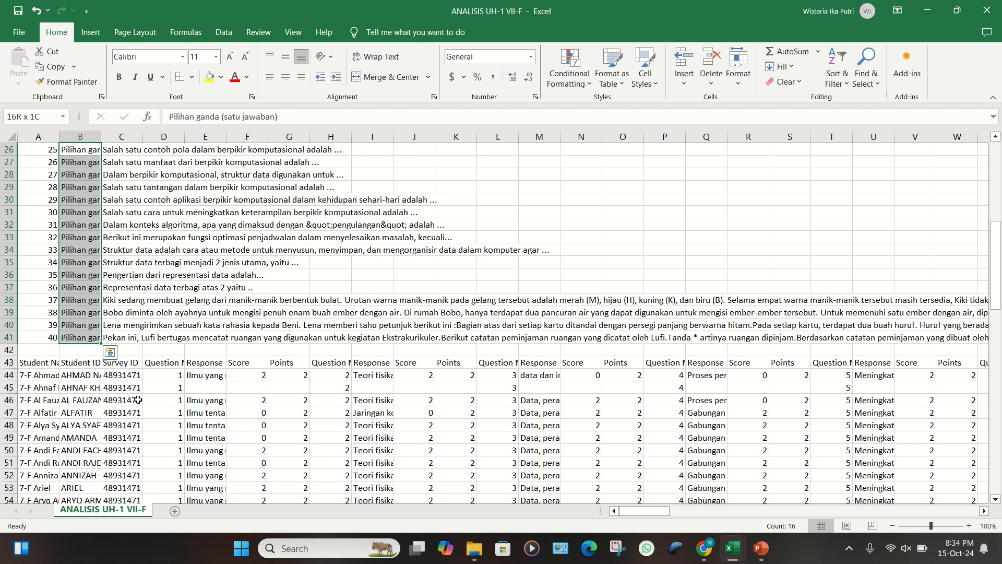
{"action": "left_click", "coordinate": [38, 374]}
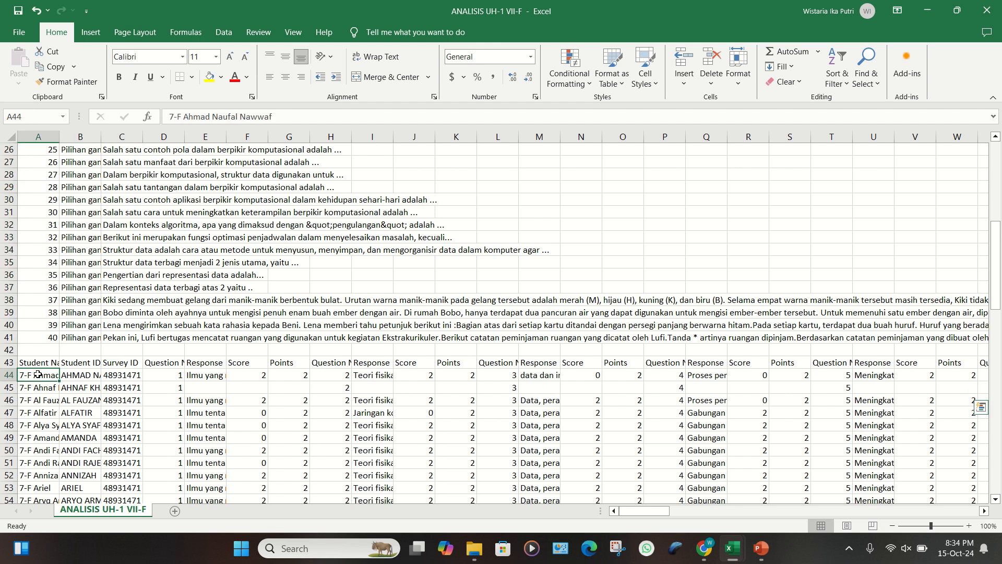
{"action": "key", "text": "ctrl+shift+End"}
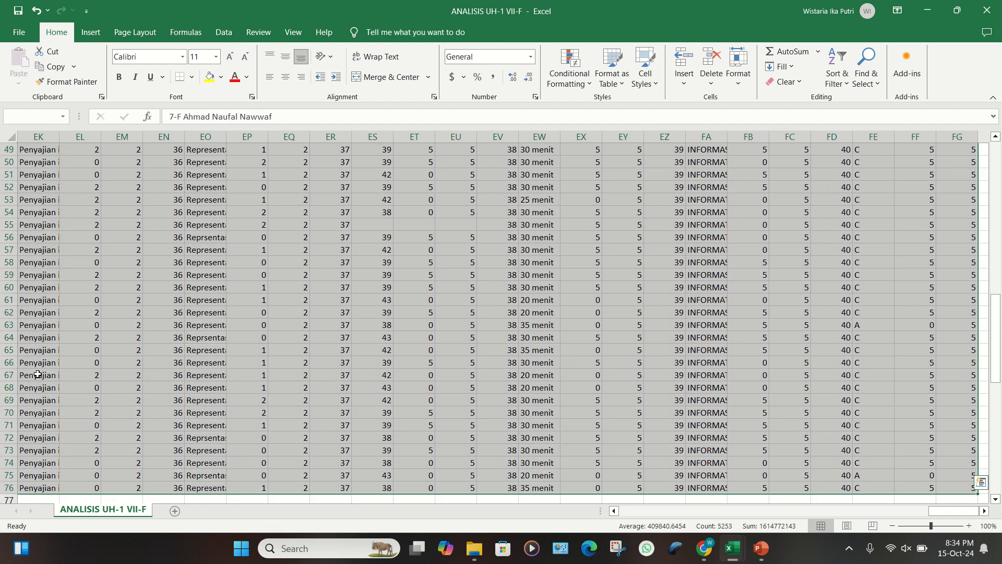
{"action": "key", "text": "ctrl+c"}
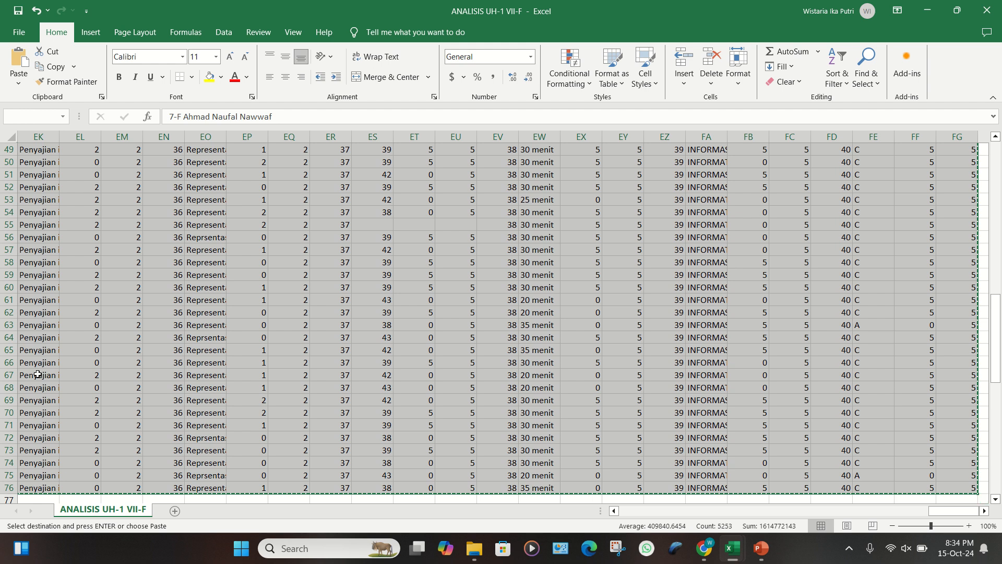
{"action": "key", "text": "ctrl+q"}
{"action": "right_click", "coordinate": [38, 374]}
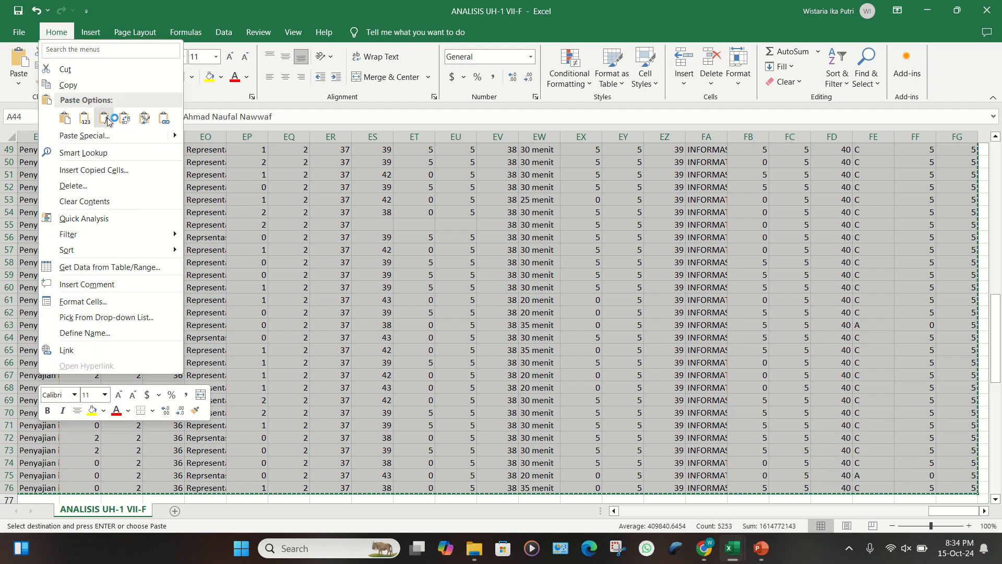
{"action": "left_click", "coordinate": [79, 85]}
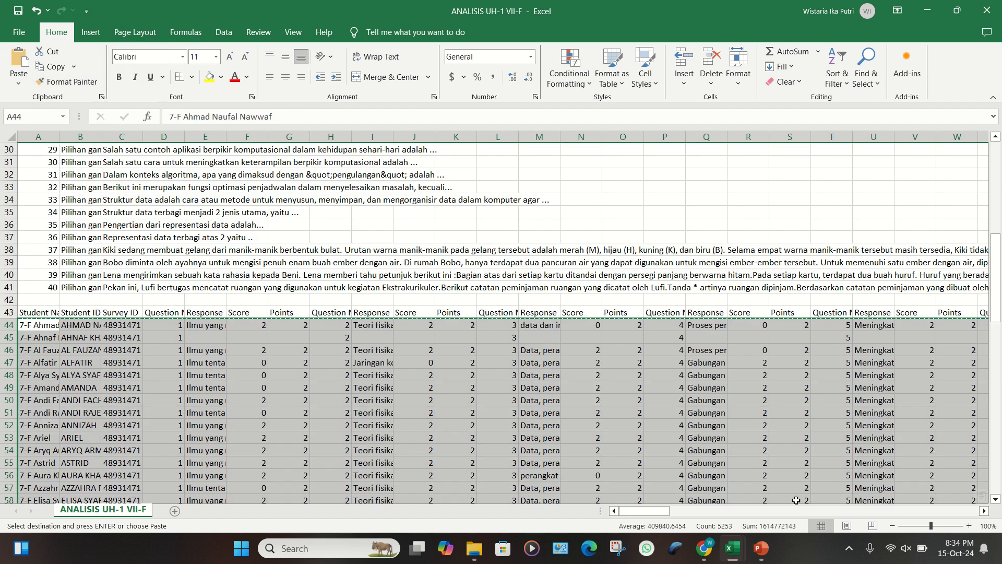
Step: Switch to the FORMAT ANALISIS NILAI NEO KELAS 7 24-25 workbook and paste the copied VII-F responses as values from A35 of the analytics sheet
{"action": "mouse_move", "coordinate": [739, 555]}
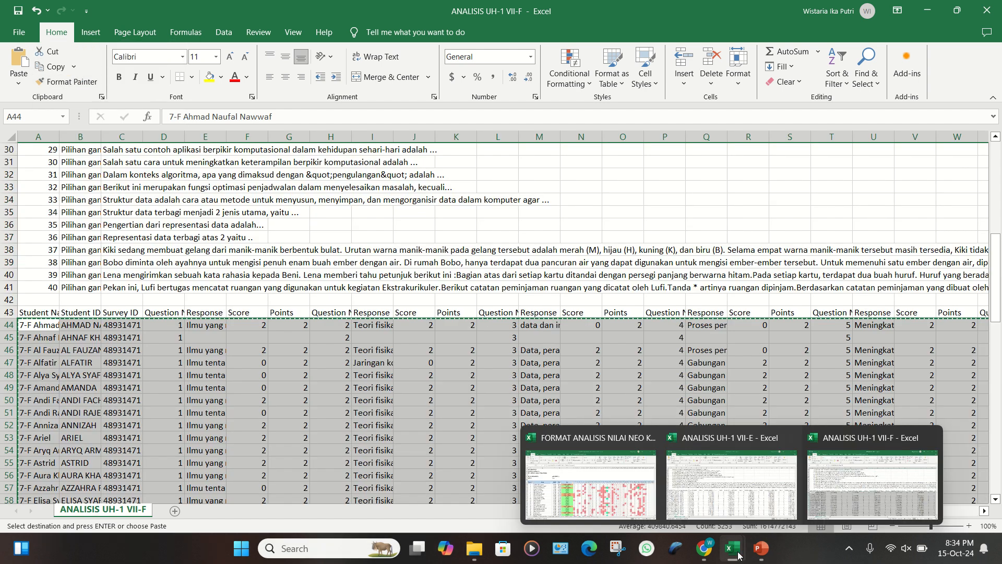
{"action": "left_click", "coordinate": [626, 487]}
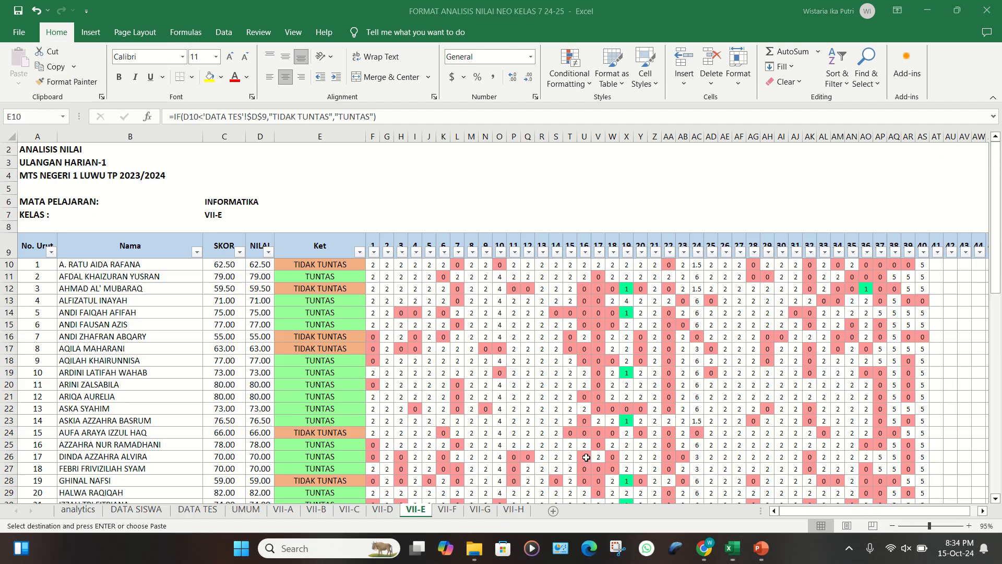
{"action": "left_click", "coordinate": [78, 510]}
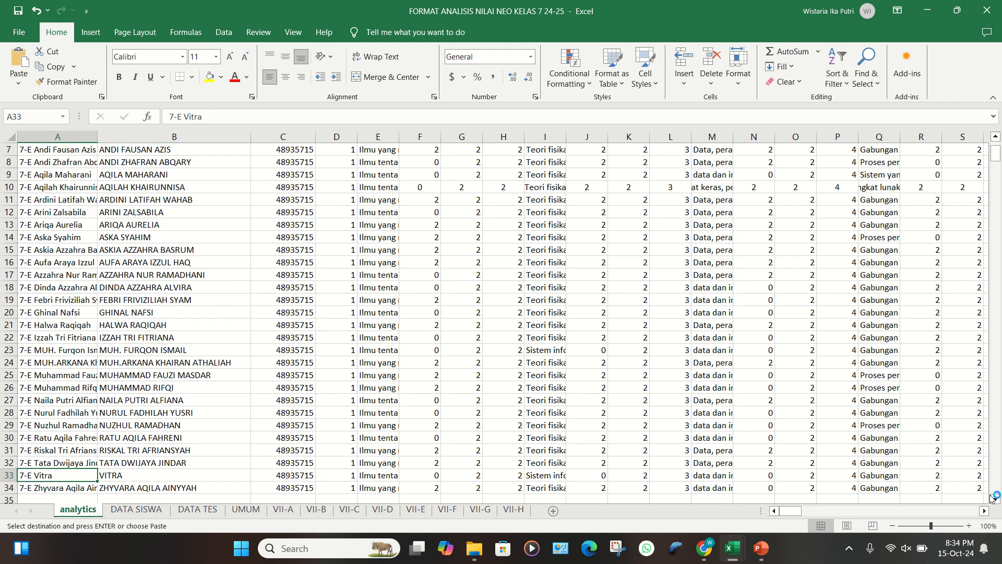
{"action": "scroll", "coordinate": [254, 394], "scroll_direction": "down", "scroll_amount": 4}
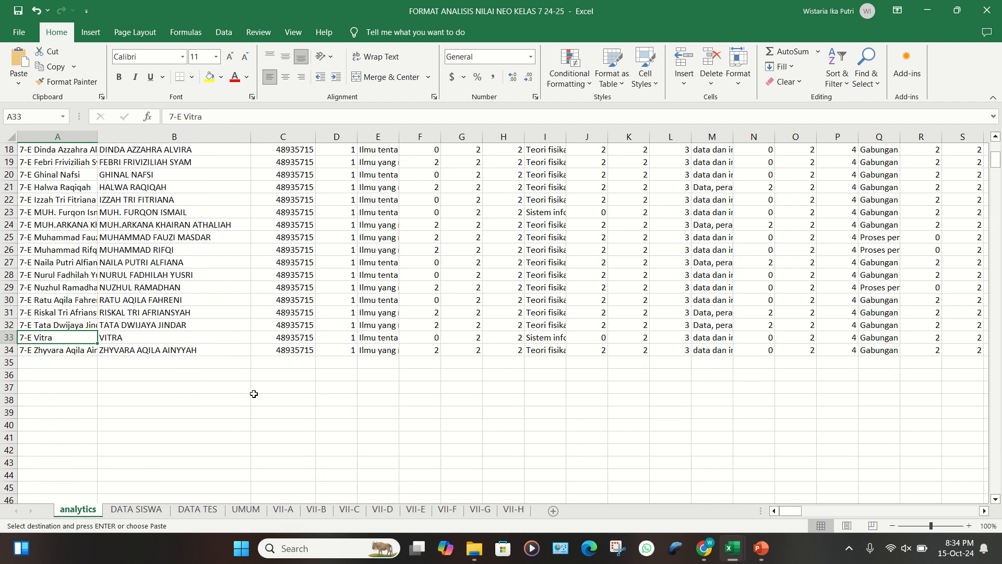
{"action": "left_click", "coordinate": [90, 366]}
{"action": "right_click", "coordinate": [90, 366]}
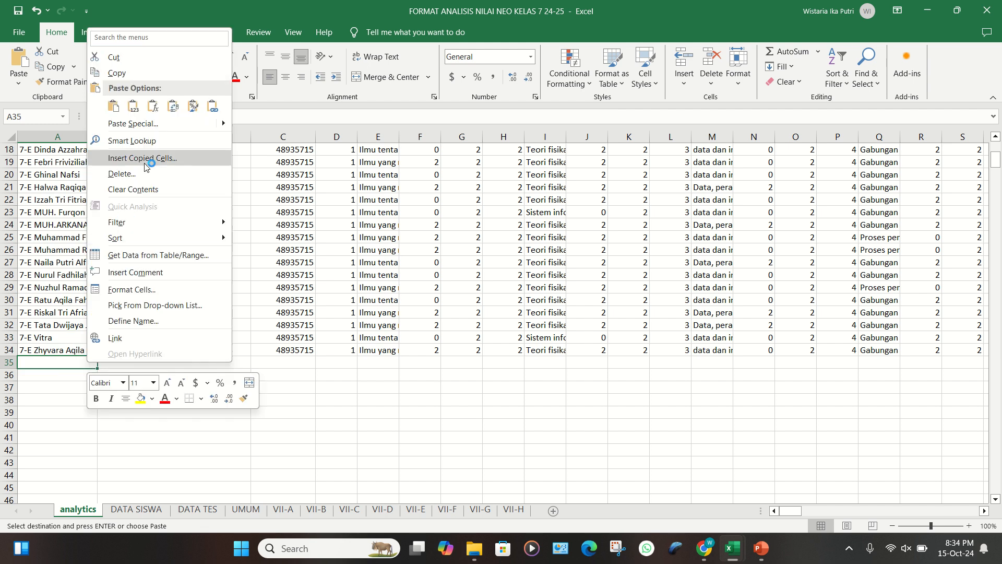
{"action": "left_click", "coordinate": [133, 106]}
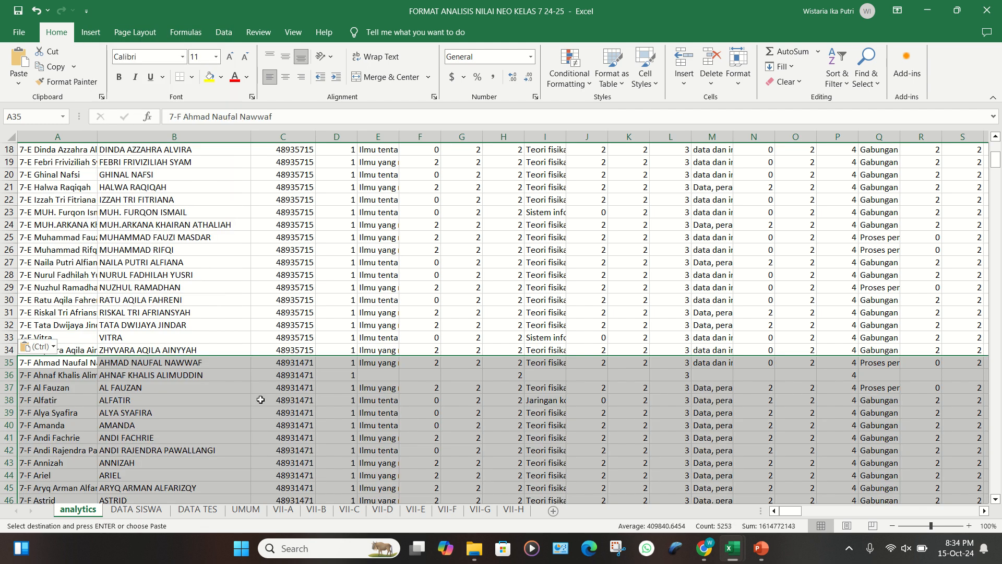
Step: Examine the student scores and completion status on the VII-F sheet, down to the summary rows below the student list
{"action": "left_click", "coordinate": [452, 513]}
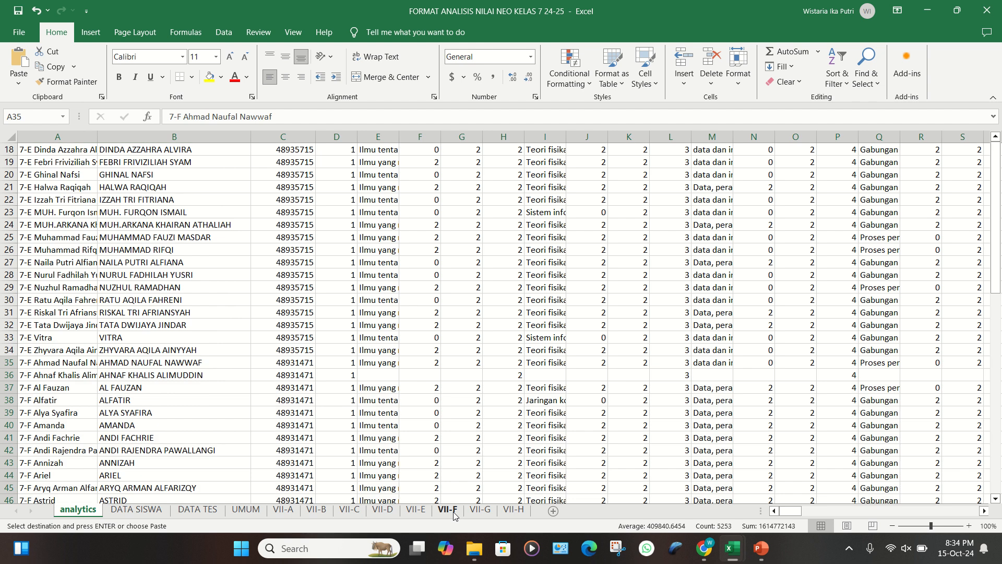
{"action": "left_click", "coordinate": [328, 336]}
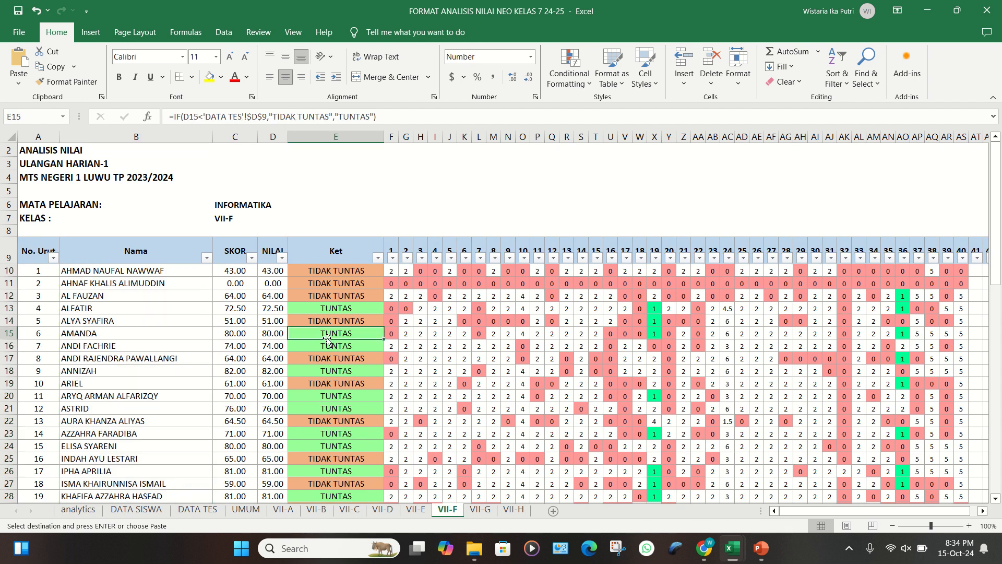
{"action": "key", "text": "Down"}
{"action": "key", "text": "Down"}
{"action": "key", "text": "Down"}
{"action": "key", "text": "Down"}
{"action": "key", "text": "Down"}
{"action": "key", "text": "Down"}
{"action": "key", "text": "Down"}
{"action": "key", "text": "Down"}
{"action": "key", "text": "Down"}
{"action": "key", "text": "Down"}
{"action": "key", "text": "Down"}
{"action": "key", "text": "Down"}
{"action": "key", "text": "Down"}
{"action": "key", "text": "Down"}
{"action": "key", "text": "Down"}
{"action": "key", "text": "Down"}
{"action": "key", "text": "Down"}
{"action": "key", "text": "Down"}
{"action": "key", "text": "Down"}
{"action": "key", "text": "Down"}
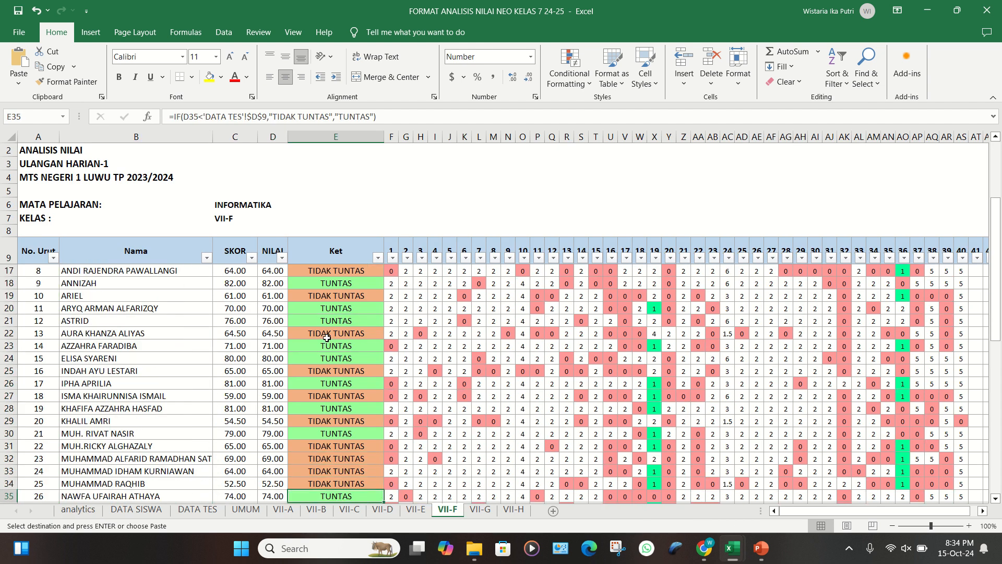
{"action": "key", "text": "Down"}
{"action": "key", "text": "Down"}
{"action": "key", "text": "Down"}
{"action": "key", "text": "Down"}
{"action": "key", "text": "Down"}
{"action": "key", "text": "Down"}
{"action": "key", "text": "Down"}
{"action": "key", "text": "Down"}
{"action": "key", "text": "Down"}
{"action": "key", "text": "Down"}
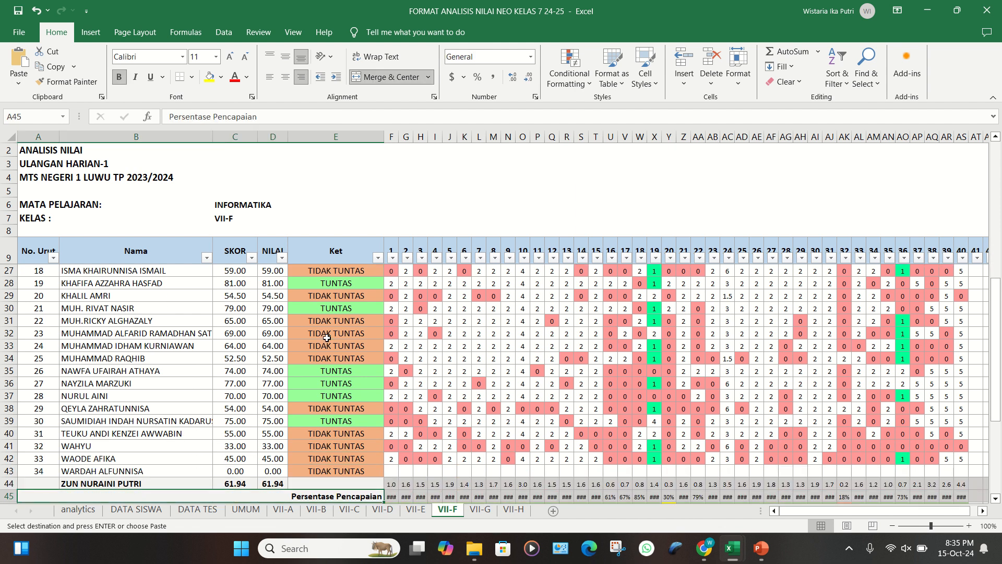
{"action": "key", "text": "Down"}
{"action": "key", "text": "Down"}
{"action": "key", "text": "Down"}
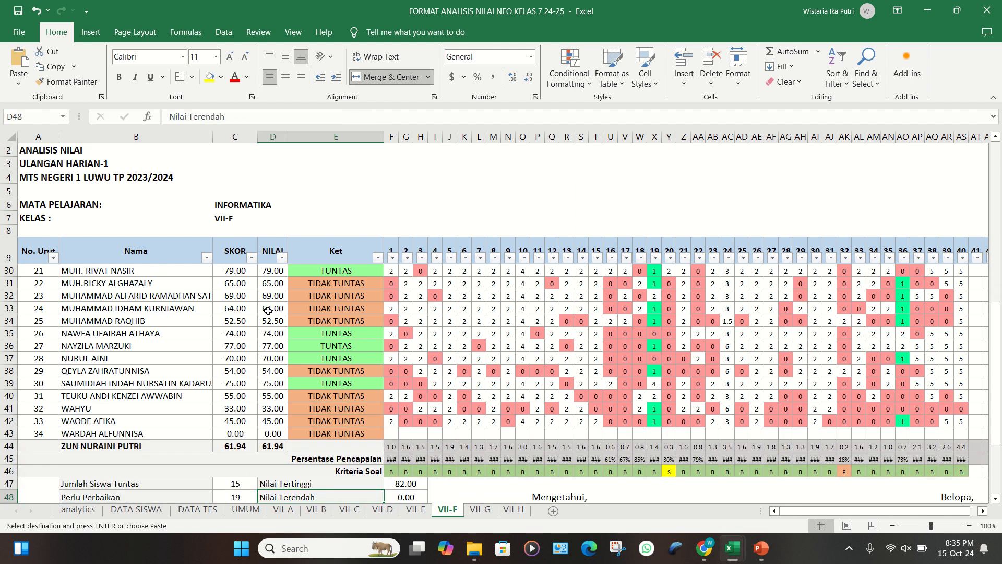
Step: Clear the contents of cells B44 to D44 in the row directly below the last VII-F student
{"action": "left_click_drag", "start_coordinate": [85, 446], "coordinate": [275, 444]}
{"action": "key", "text": "Delete"}
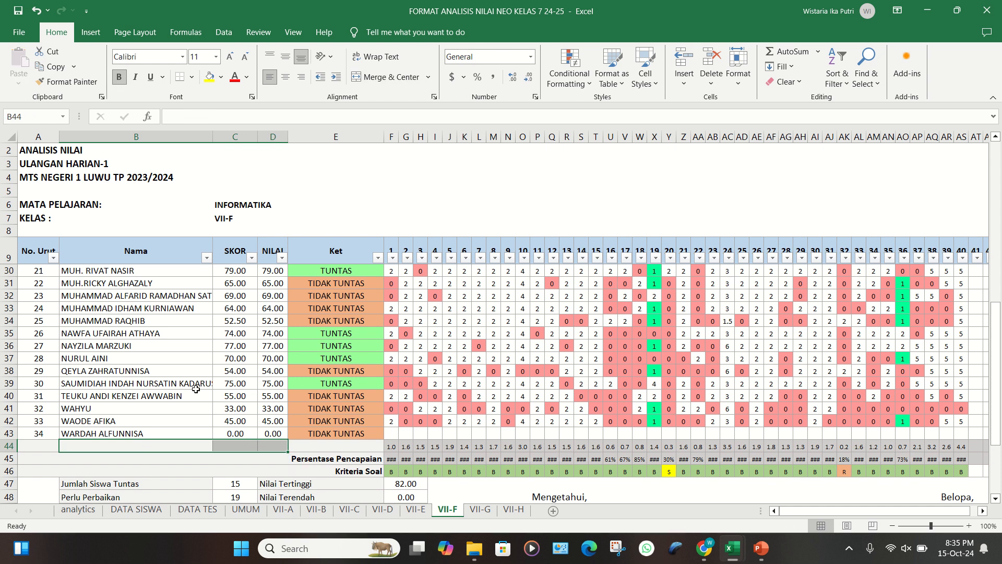
{"action": "left_click", "coordinate": [195, 387]}
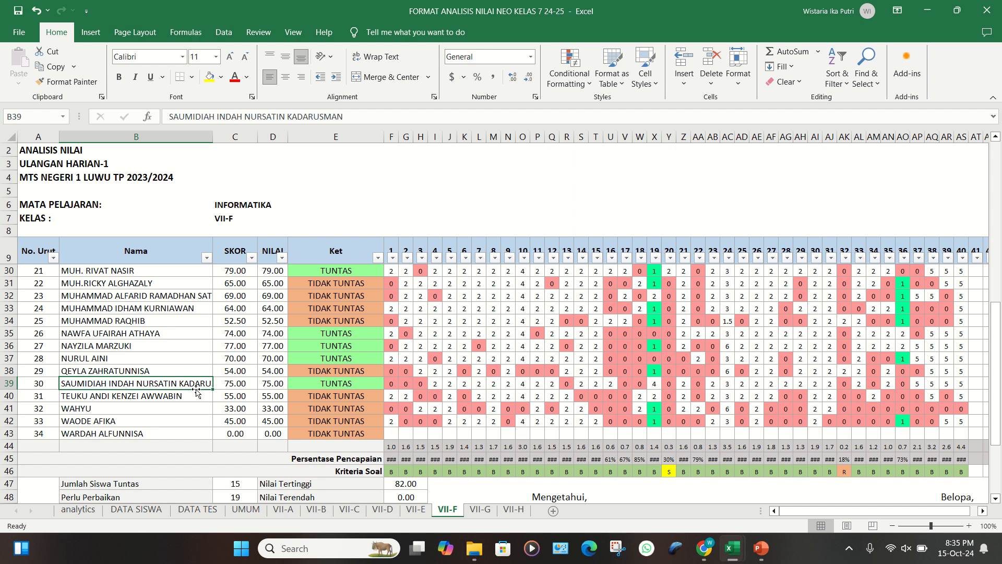
Step: Review the VII-F achievement percentages, question criteria and summary figures, and check the student list back up to the subject in the sheet heading
{"action": "key", "text": "Down"}
{"action": "key", "text": "Down"}
{"action": "key", "text": "Down"}
{"action": "key", "text": "Down"}
{"action": "key", "text": "Down"}
{"action": "key", "text": "Down"}
{"action": "key", "text": "Down"}
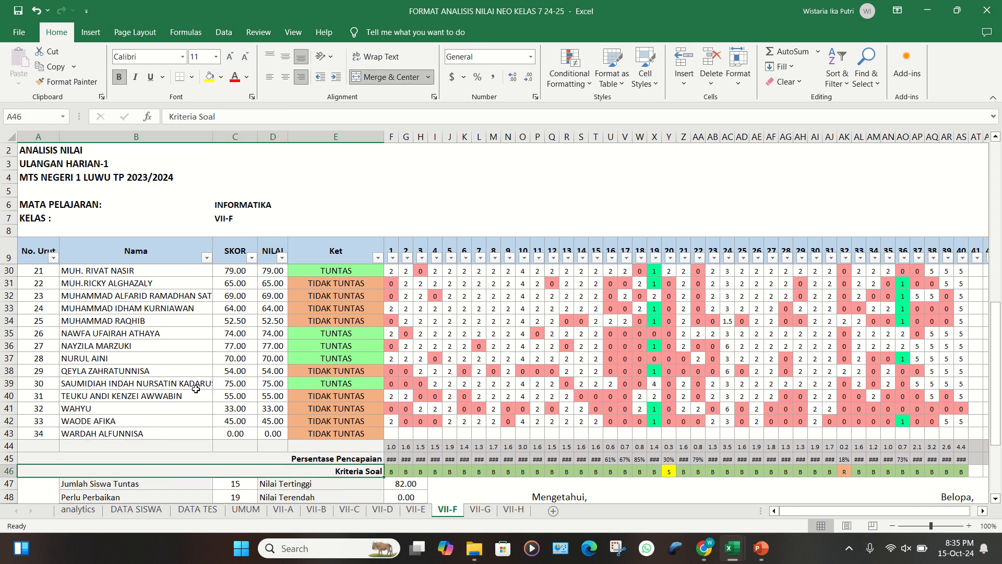
{"action": "key", "text": "Down"}
{"action": "key", "text": "Down"}
{"action": "key", "text": "Down"}
{"action": "key", "text": "Down"}
{"action": "key", "text": "Up"}
{"action": "key", "text": "Up"}
{"action": "key", "text": "Up"}
{"action": "key", "text": "Up"}
{"action": "key", "text": "Up"}
{"action": "key", "text": "Up"}
{"action": "key", "text": "Up"}
{"action": "key", "text": "Up"}
{"action": "key", "text": "Up"}
{"action": "key", "text": "Up"}
{"action": "key", "text": "Up"}
{"action": "key", "text": "Up"}
{"action": "key", "text": "Up"}
{"action": "key", "text": "Up"}
{"action": "key", "text": "Up"}
{"action": "key", "text": "Up"}
{"action": "key", "text": "Up"}
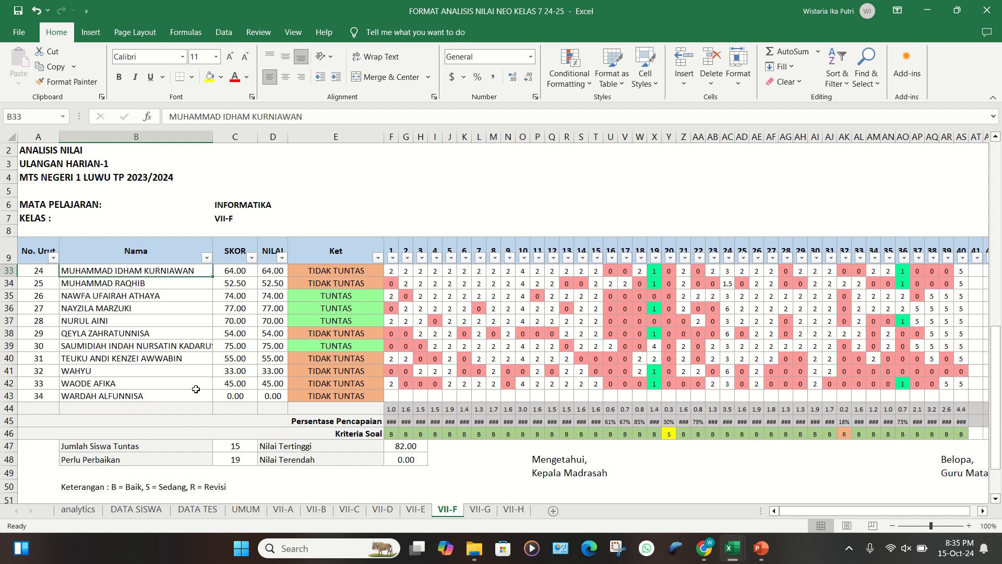
{"action": "key", "text": "Up"}
{"action": "key", "text": "Up"}
{"action": "key", "text": "Up"}
{"action": "key", "text": "Up"}
{"action": "key", "text": "Up"}
{"action": "key", "text": "Up"}
{"action": "key", "text": "Up"}
{"action": "key", "text": "Up"}
{"action": "key", "text": "Up"}
{"action": "key", "text": "Up"}
{"action": "key", "text": "Up"}
{"action": "key", "text": "Up"}
{"action": "key", "text": "Up"}
{"action": "key", "text": "Up"}
{"action": "key", "text": "Up"}
{"action": "key", "text": "Up"}
{"action": "key", "text": "Up"}
{"action": "key", "text": "Up"}
{"action": "key", "text": "Up"}
{"action": "key", "text": "Up"}
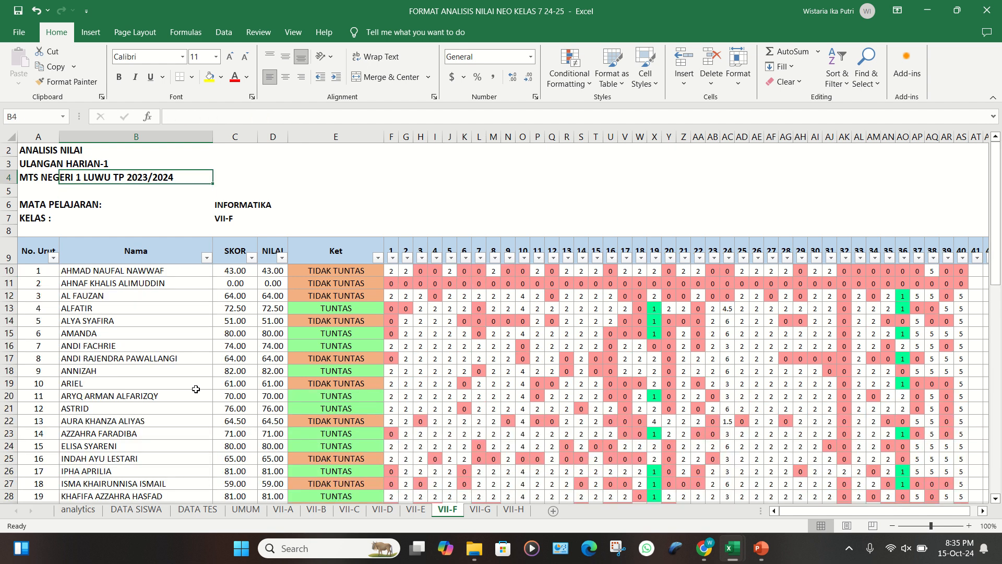
{"action": "left_click", "coordinate": [253, 206]}
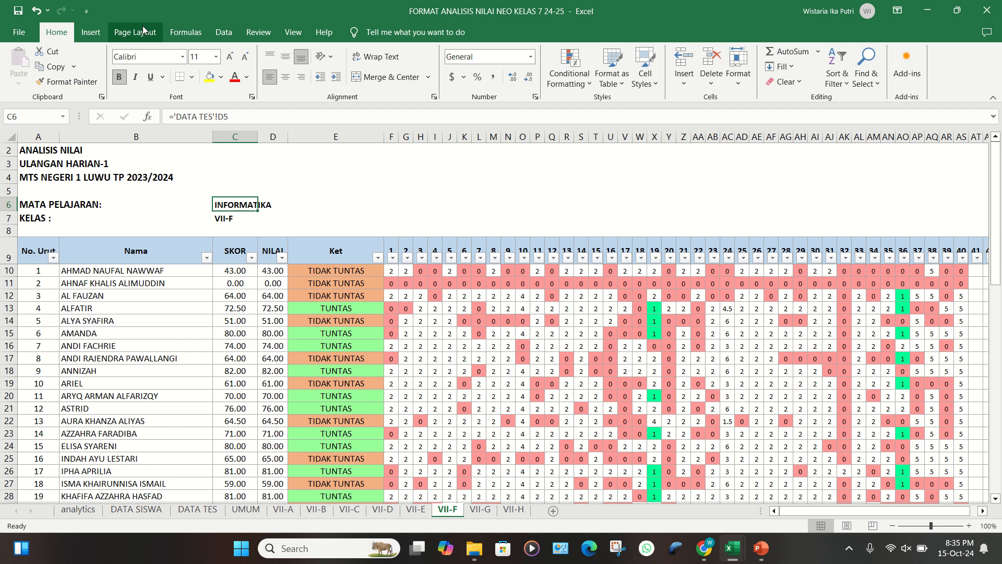
Step: Save the workbook as ANALISIS UH-1 INFORMATIKA, in Excel Workbook format, in the 2024-2025 folder
{"action": "left_click", "coordinate": [16, 36]}
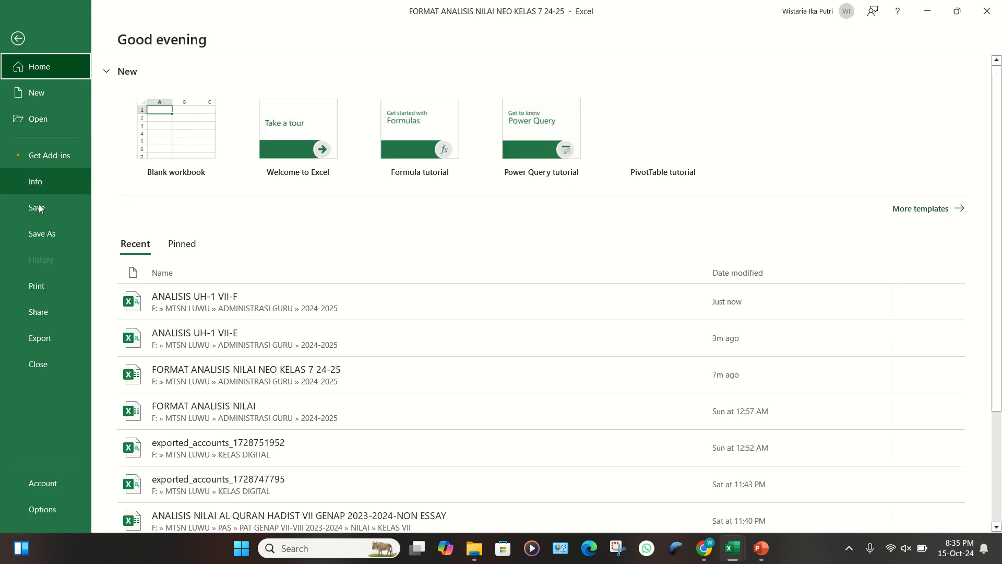
{"action": "left_click", "coordinate": [42, 238]}
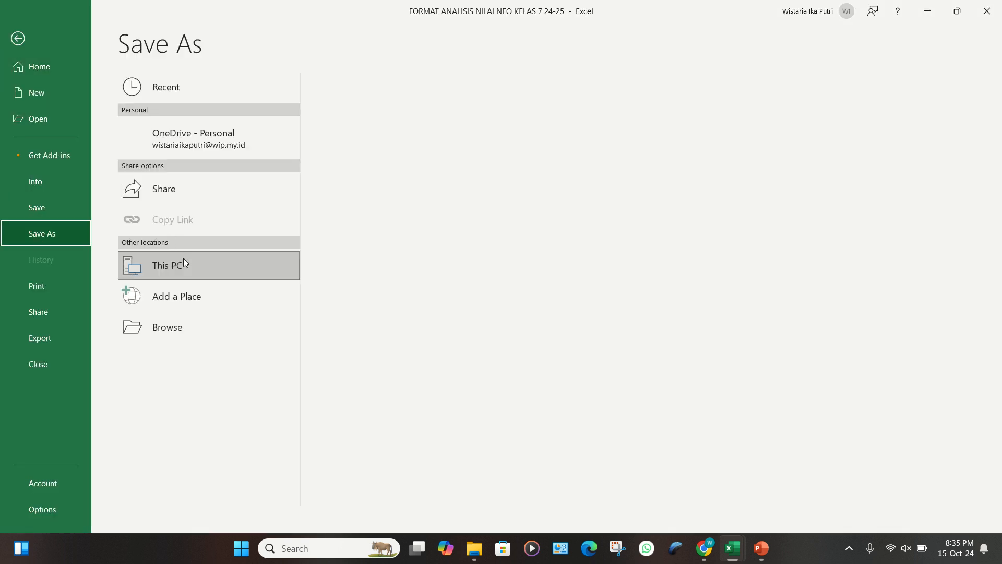
{"action": "left_click", "coordinate": [183, 264]}
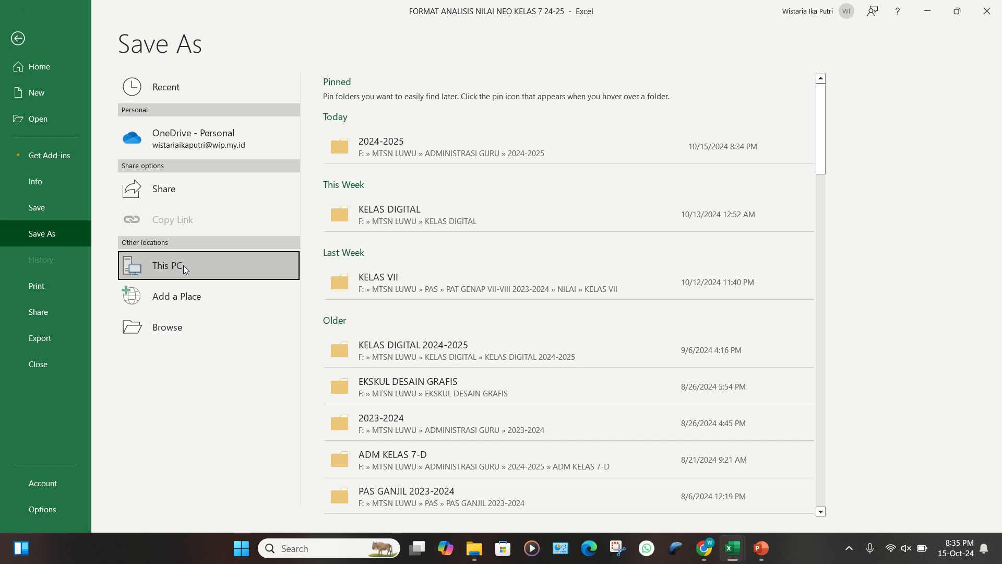
{"action": "left_click", "coordinate": [372, 137]}
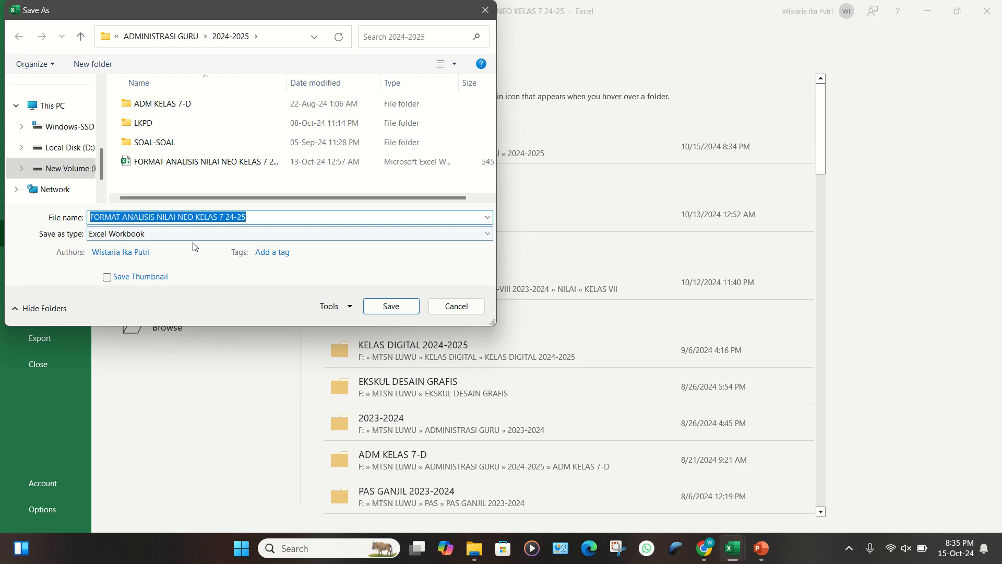
{"action": "type", "text": "ANALISIS"}
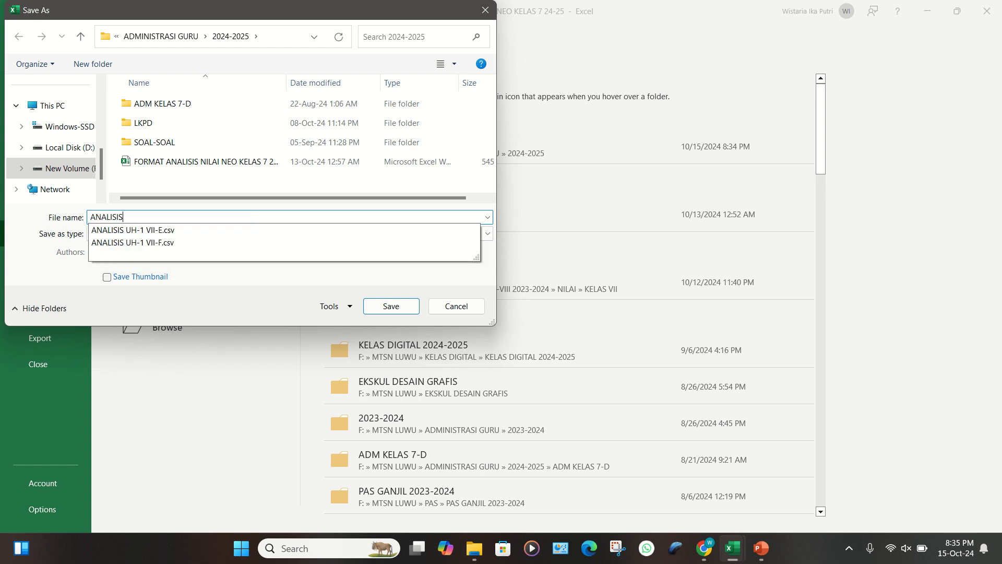
{"action": "type", "text": " UH-1 INFORMATIKA"}
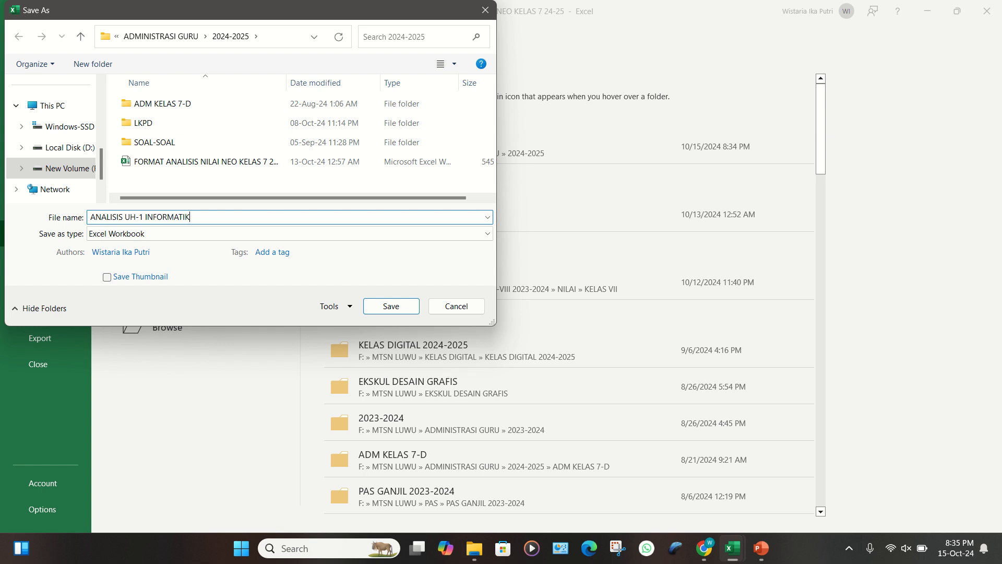
{"action": "left_click", "coordinate": [391, 306]}
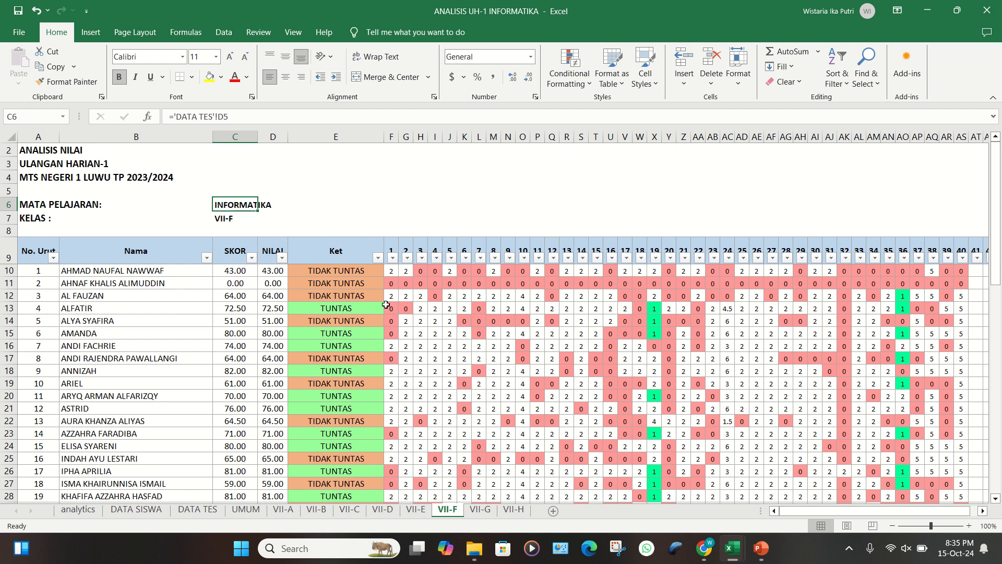
{"action": "mouse_move", "coordinate": [447, 1]}
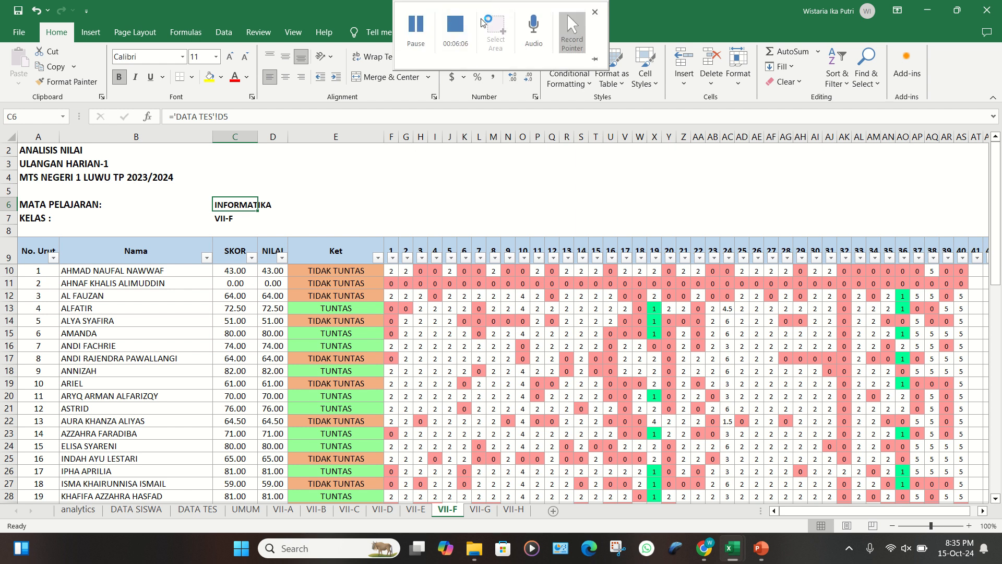